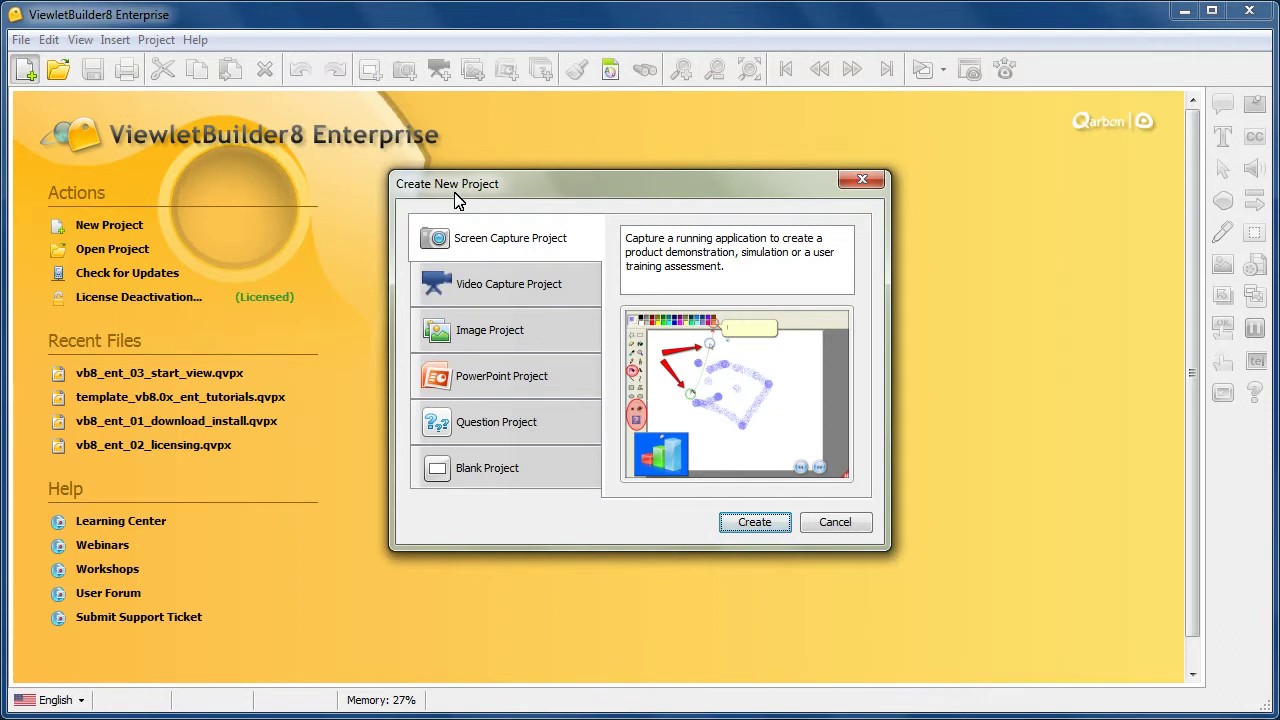
Create a Screen Capture Project and set its capture area to Application to capture the running Paint window.
click(570, 248)
click(772, 522)
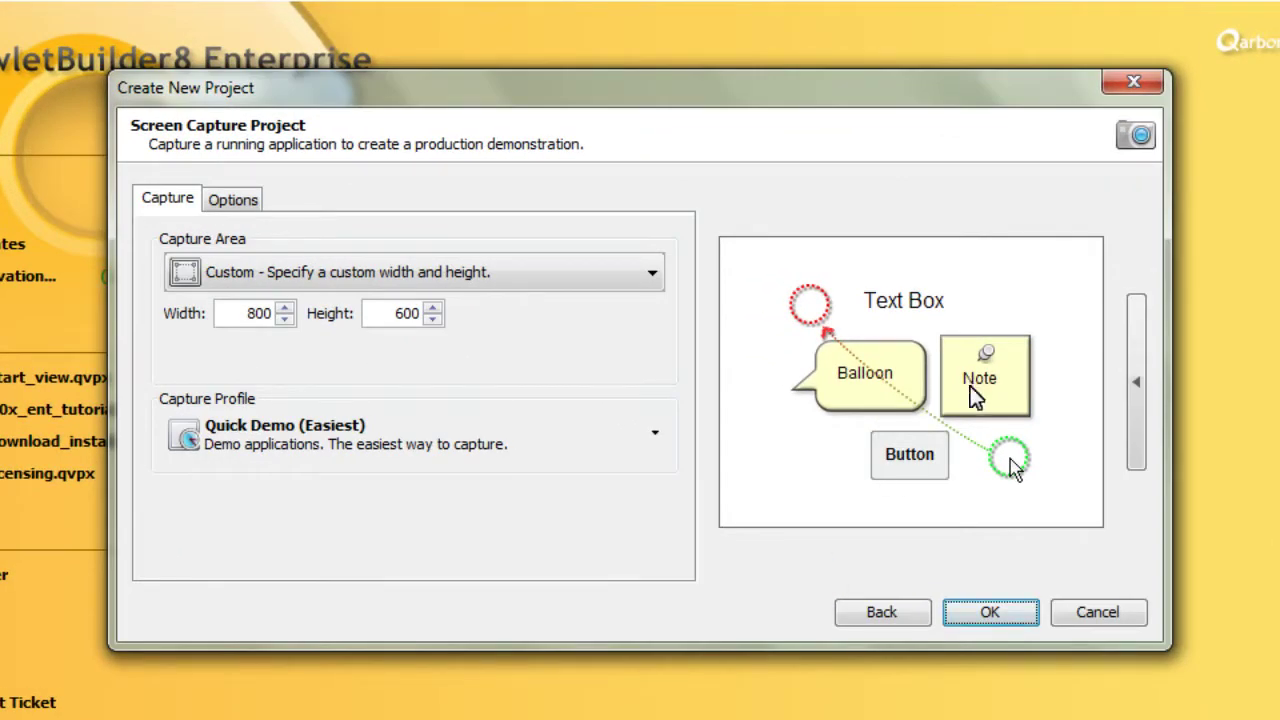
click(1137, 382)
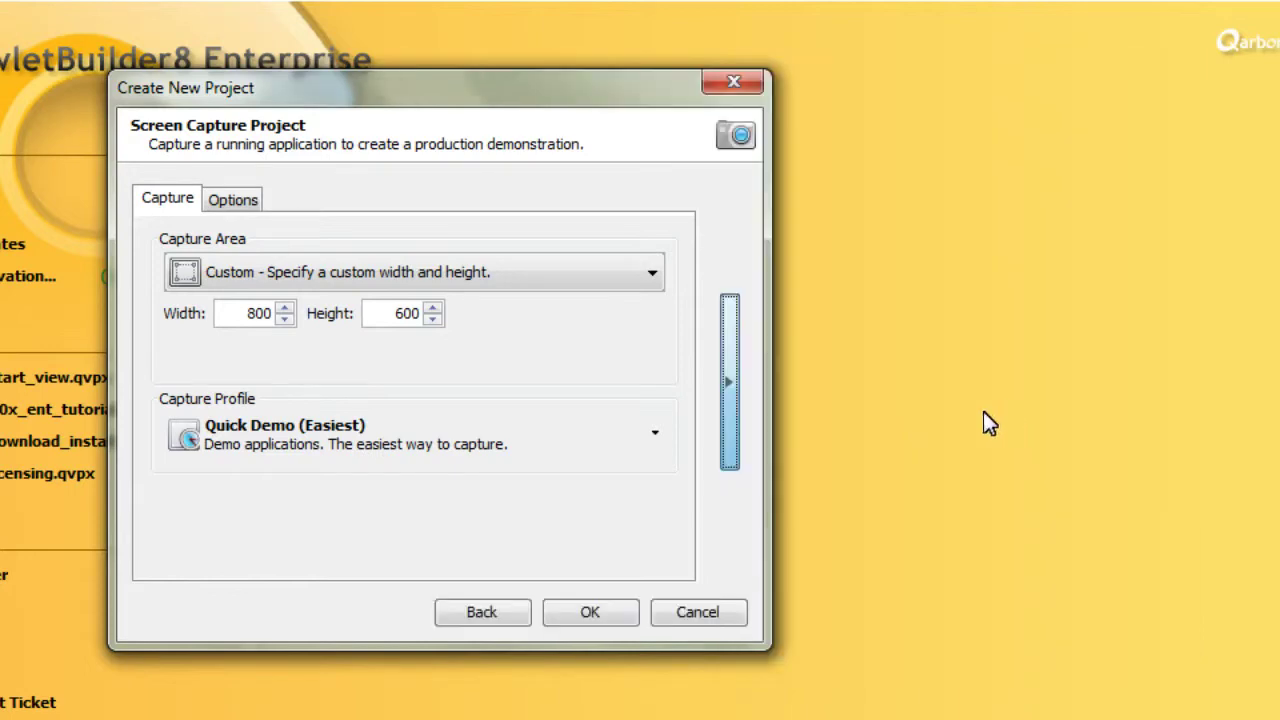
click(730, 385)
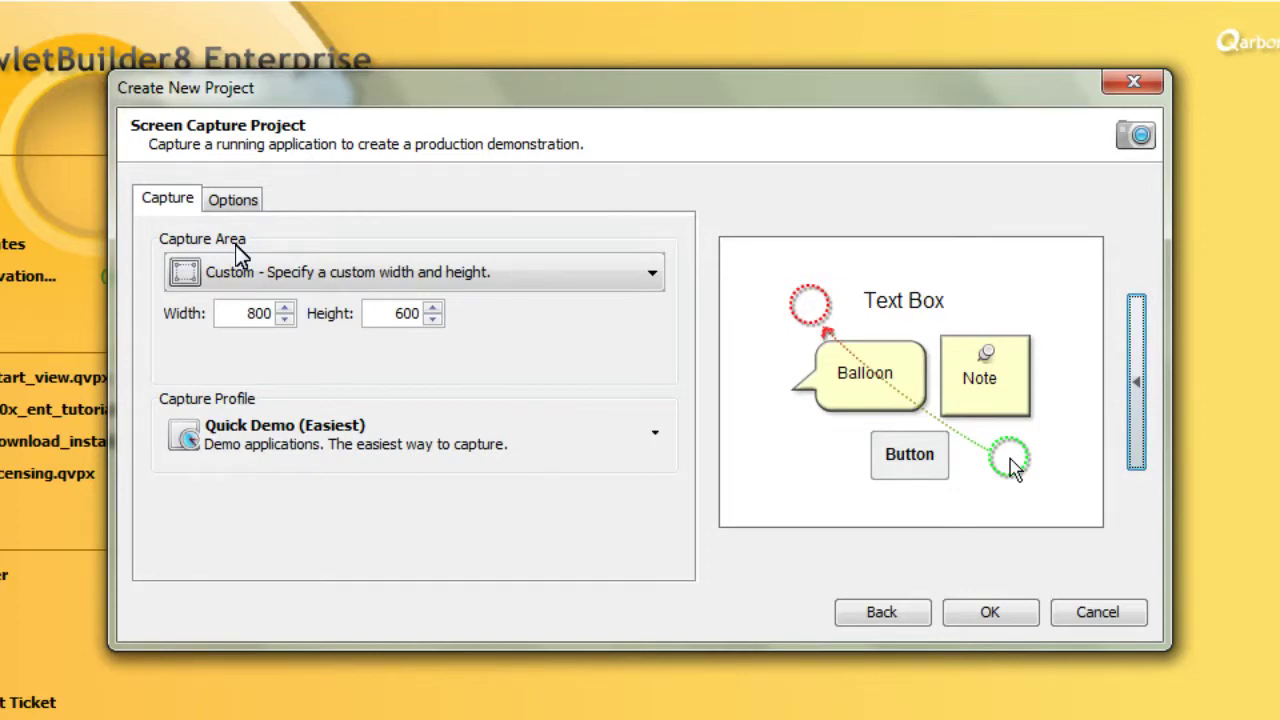
click(652, 274)
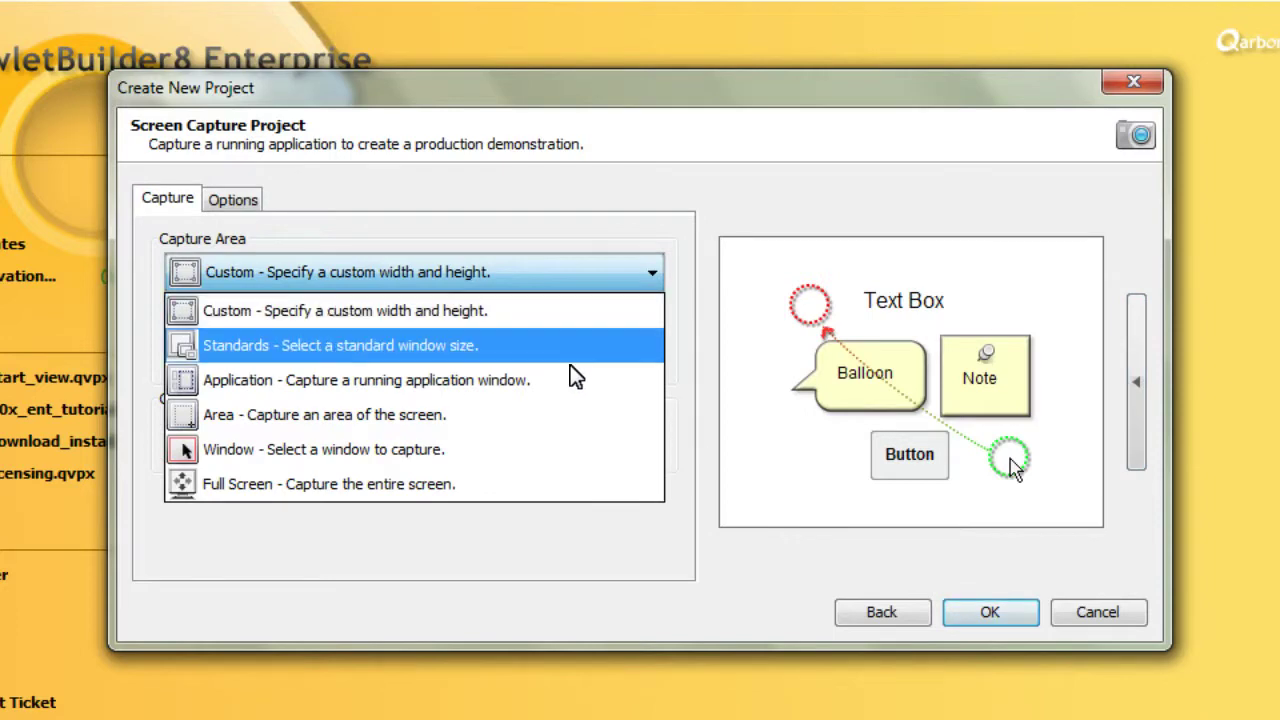
click(550, 385)
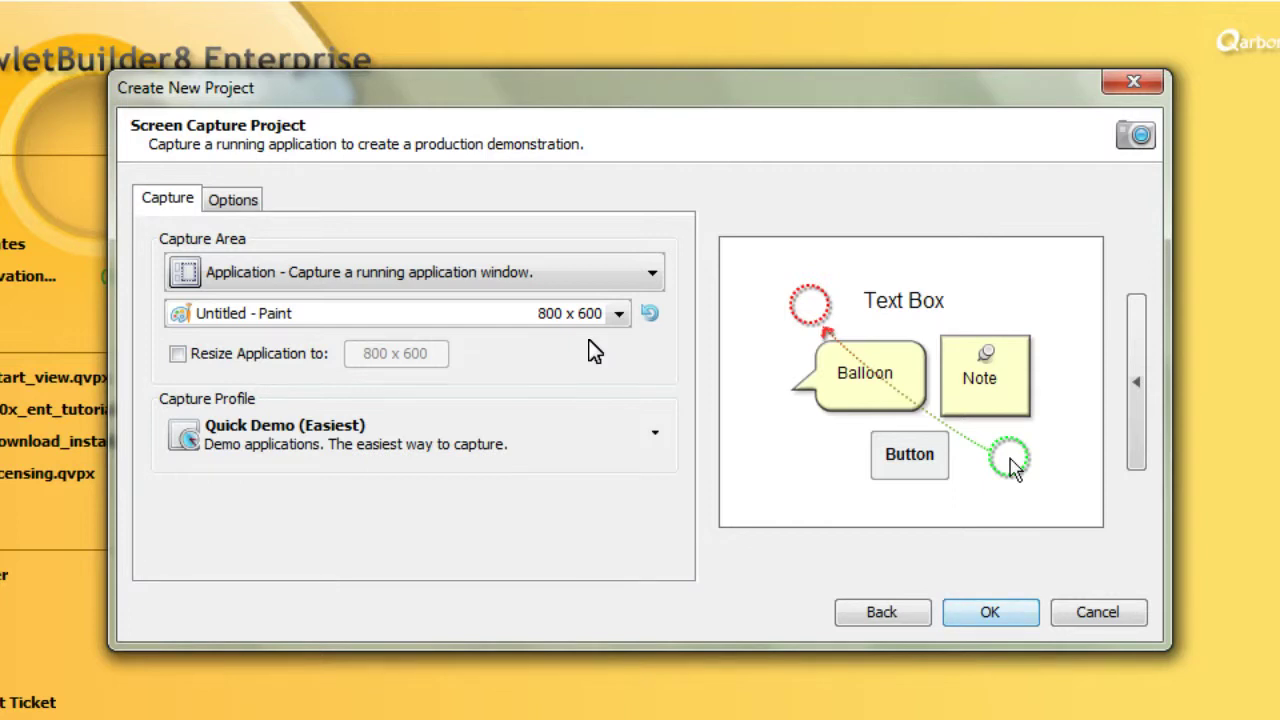
Try enabling the application resize at 800 x 600, accept that size, and disable the resize again.
click(178, 354)
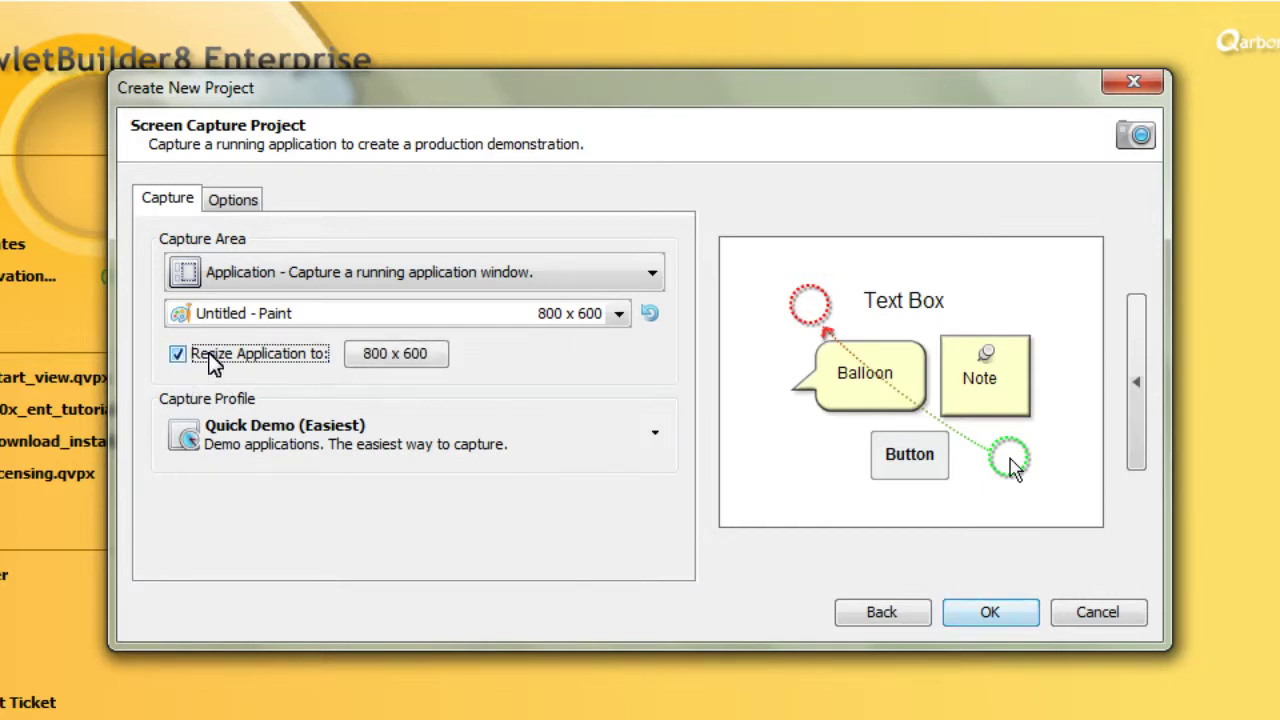
click(418, 362)
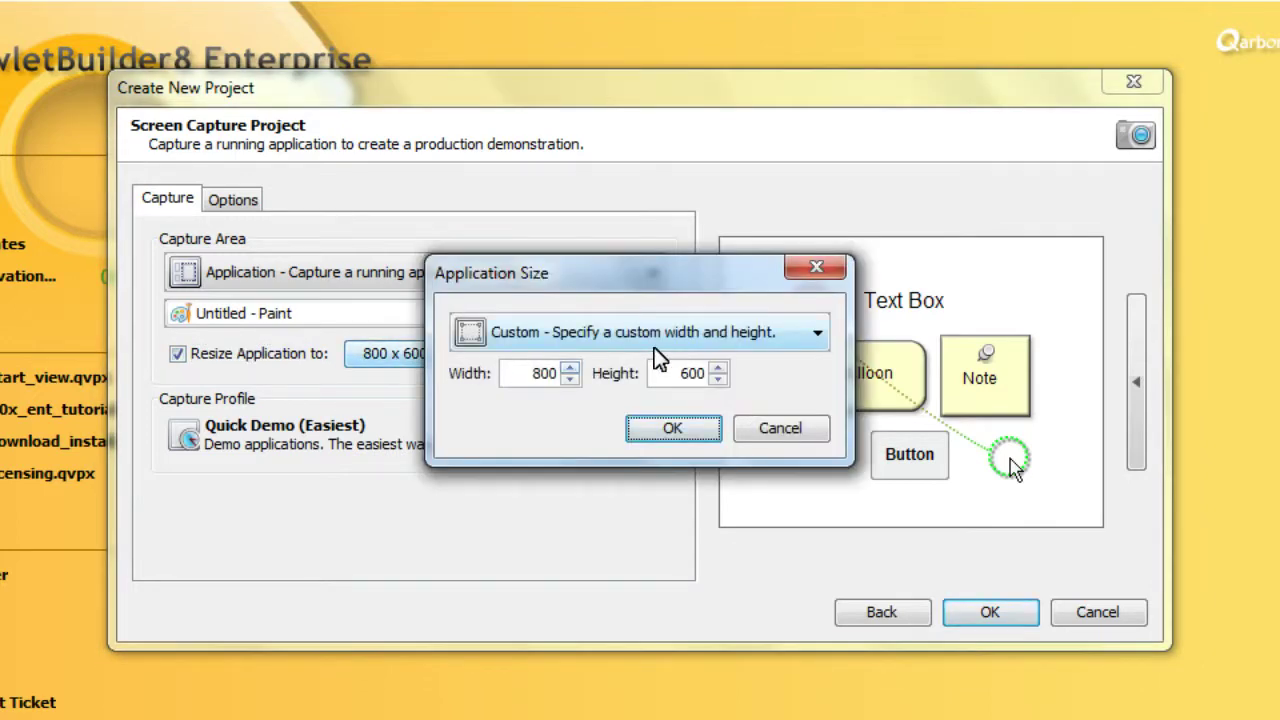
click(660, 428)
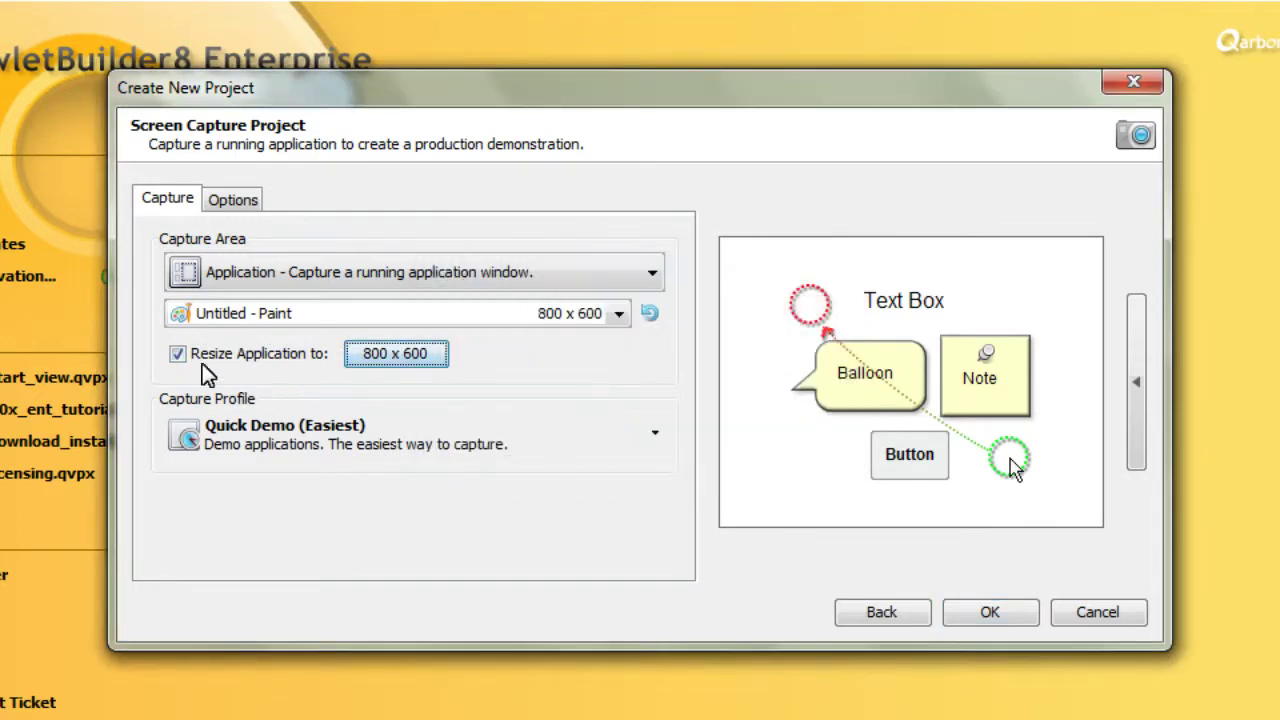
click(178, 354)
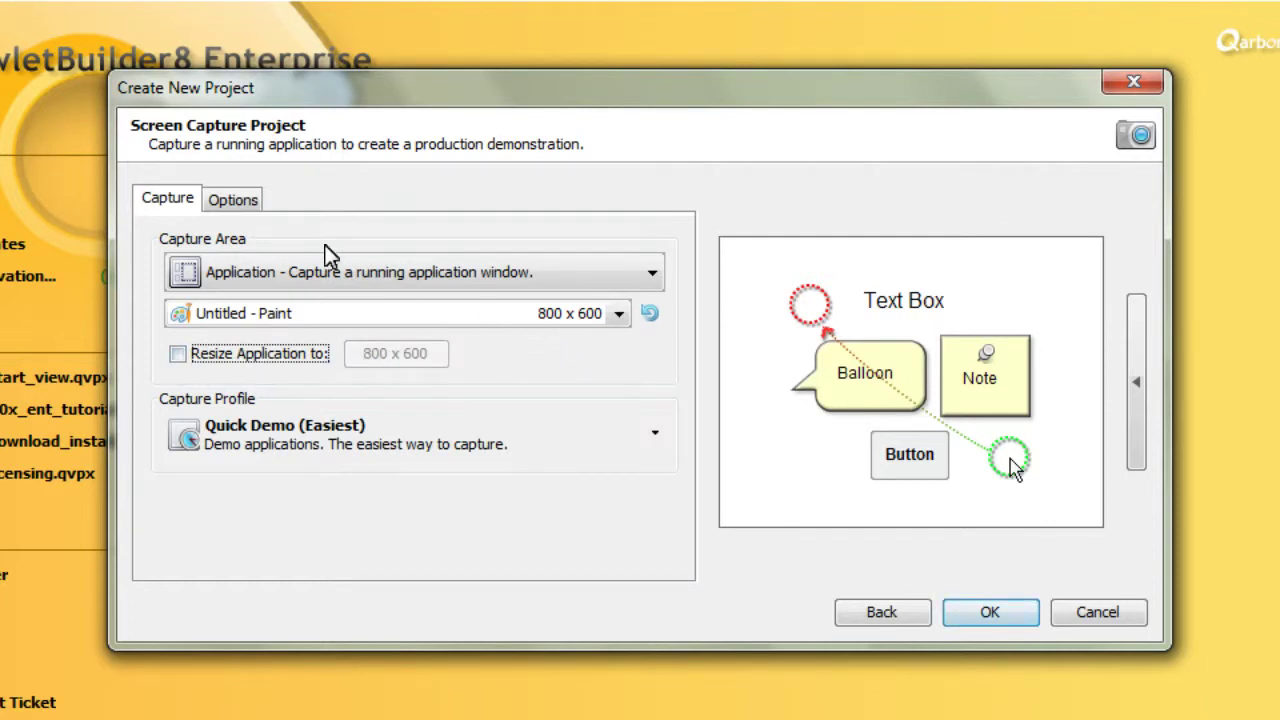
Preview the Terra Cotta and Verdant stylesheets, restore the Default Stylesheet, and return to the capture settings.
click(233, 200)
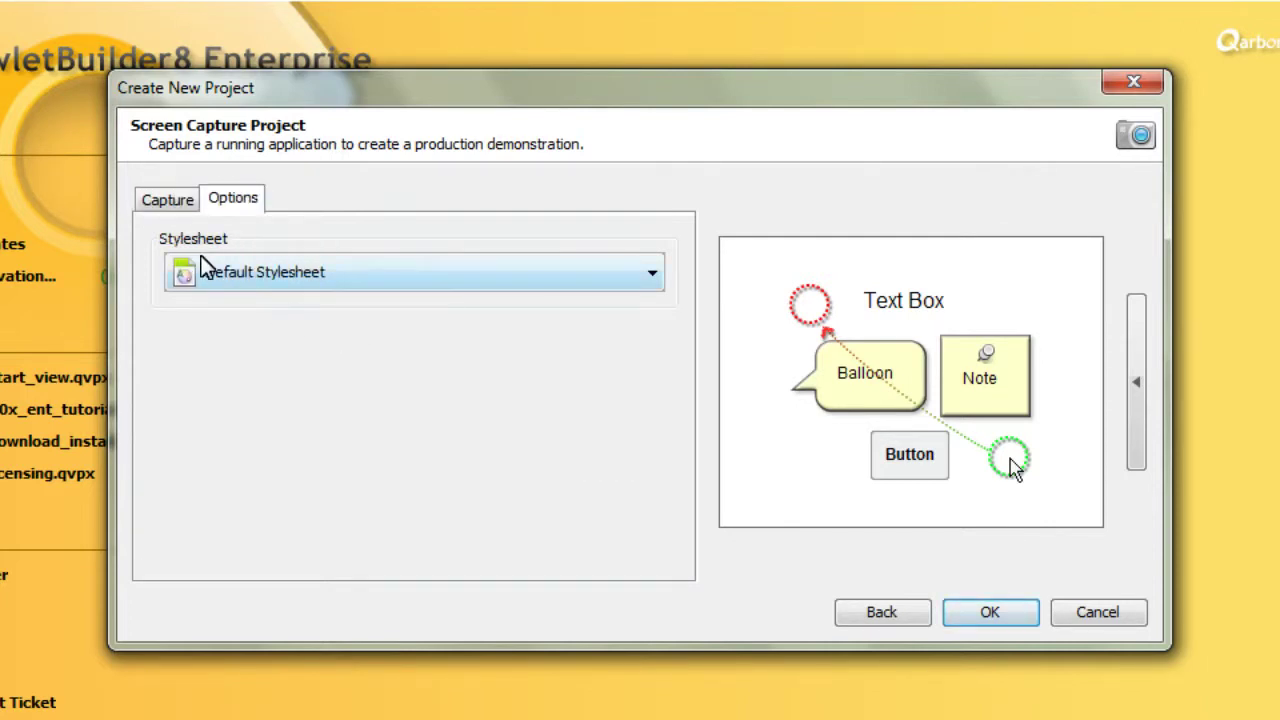
click(658, 276)
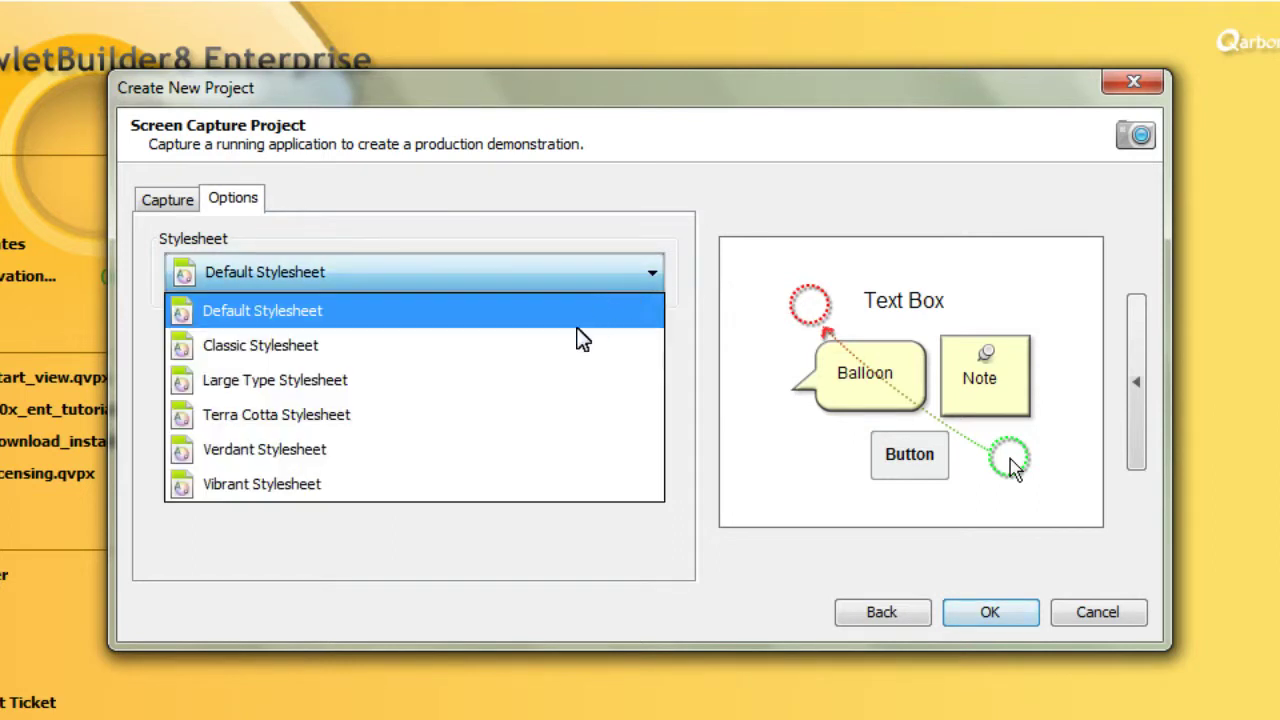
click(530, 422)
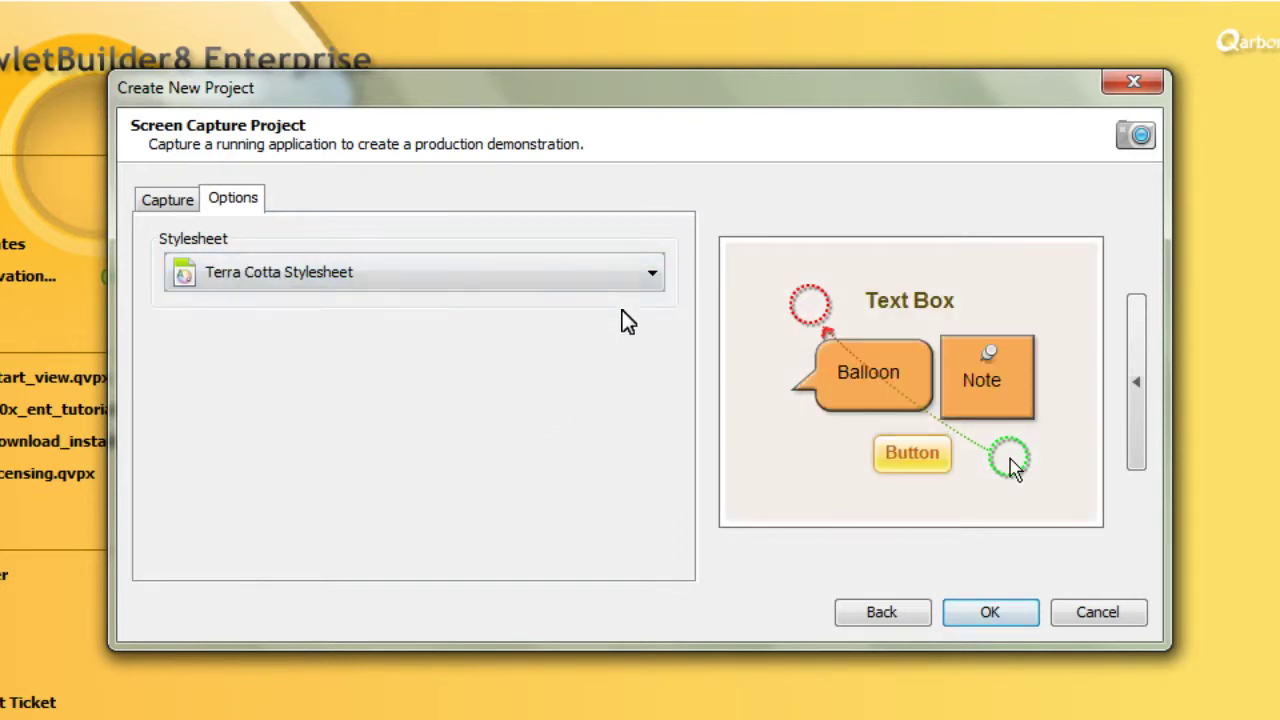
click(652, 274)
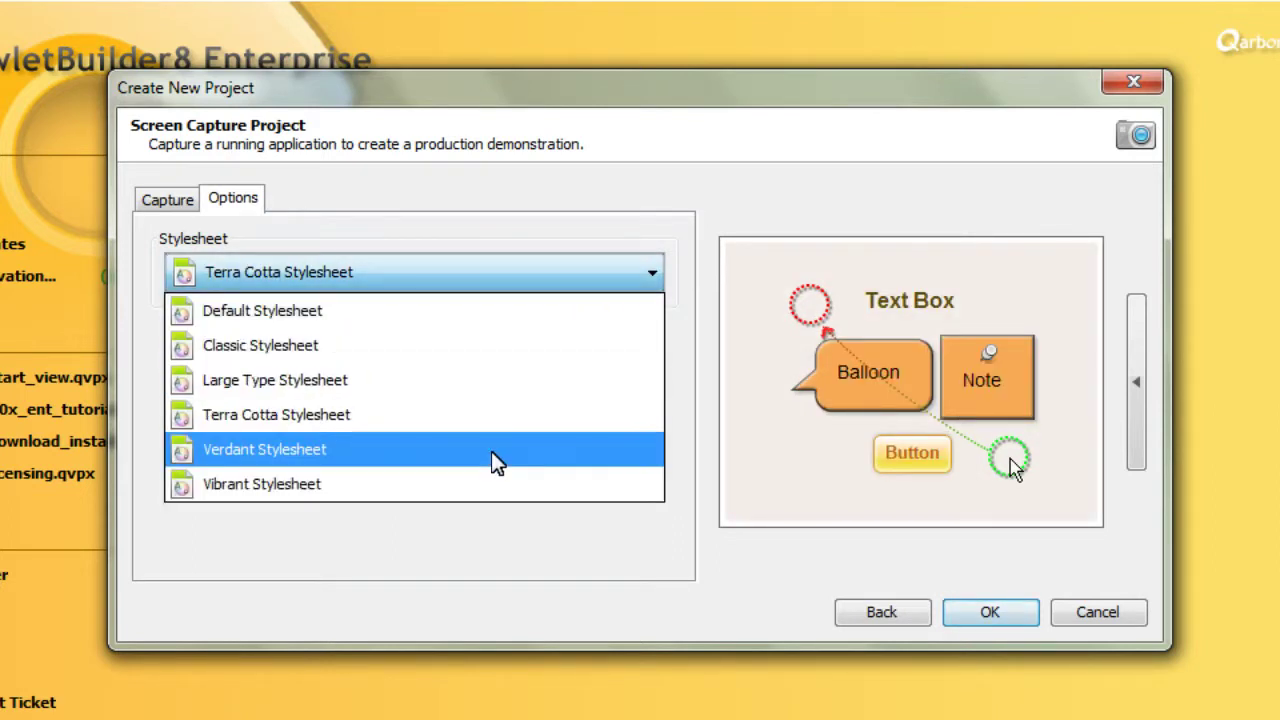
click(491, 451)
click(651, 283)
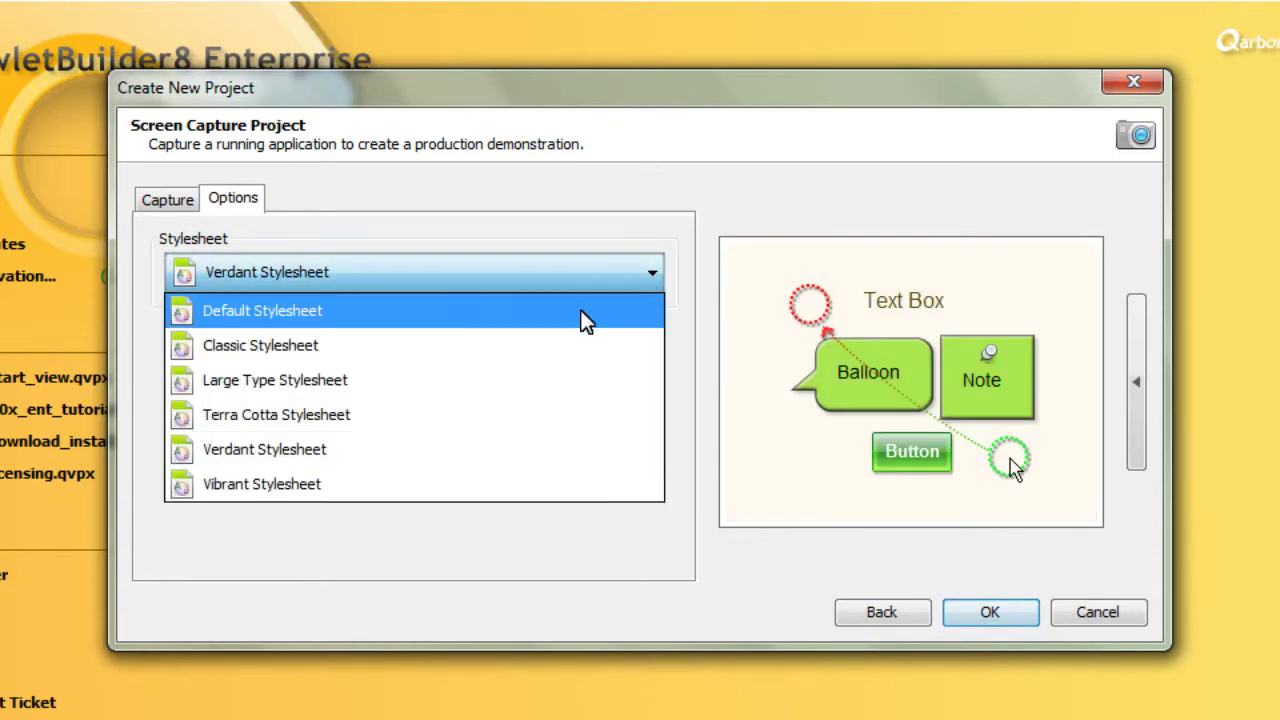
click(586, 322)
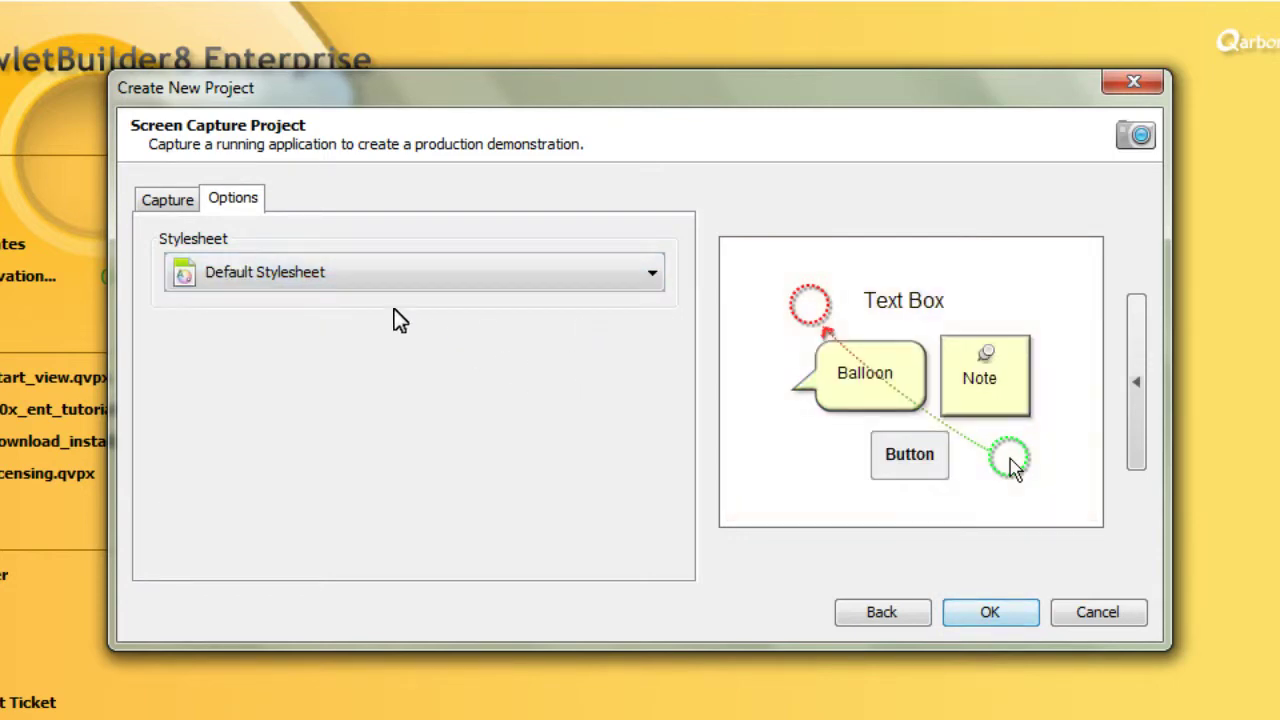
click(176, 203)
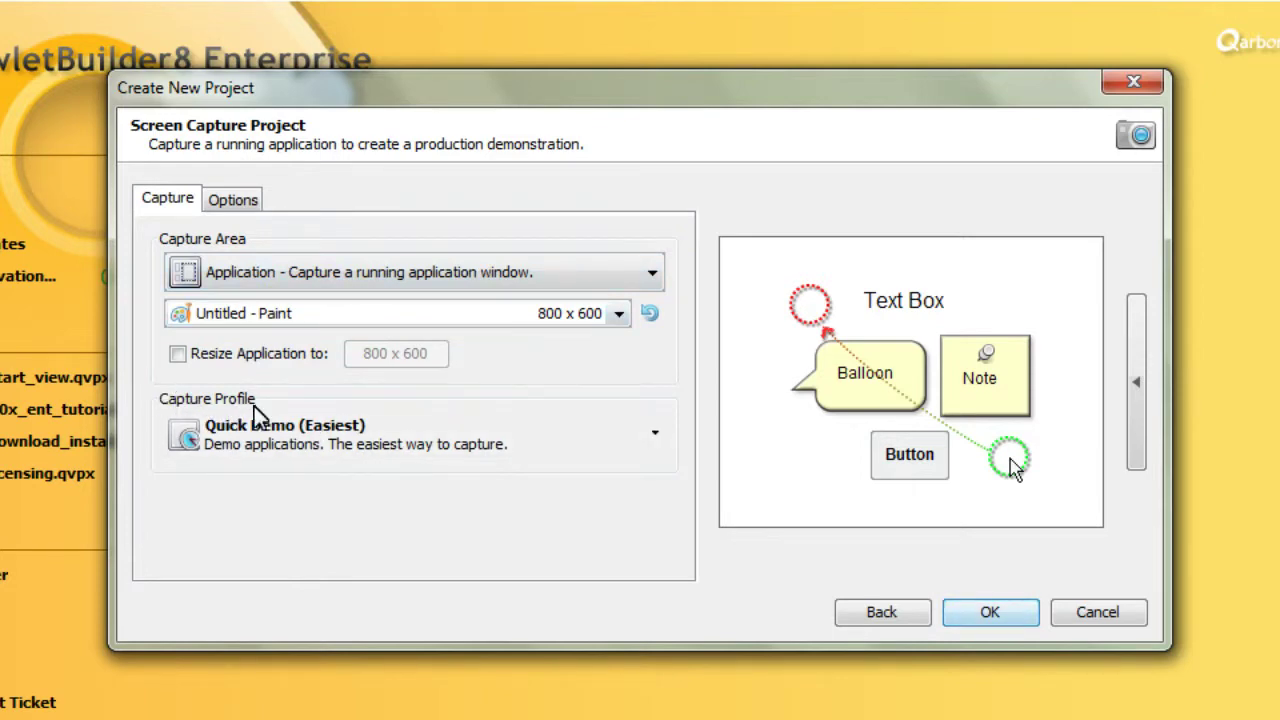
Edit the Quick Demo (Easiest) capture profile to use Smart Capture mode with Back Quote as the Capture Screenshot hotkey.
click(571, 448)
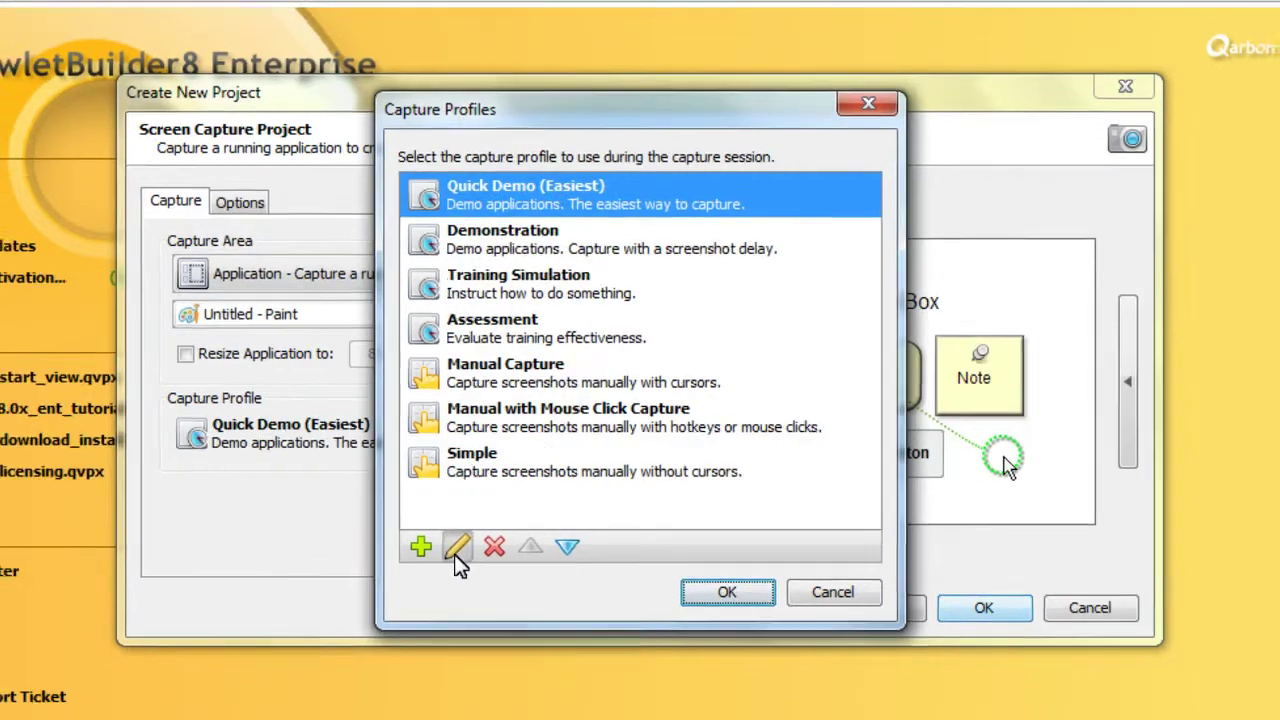
click(456, 547)
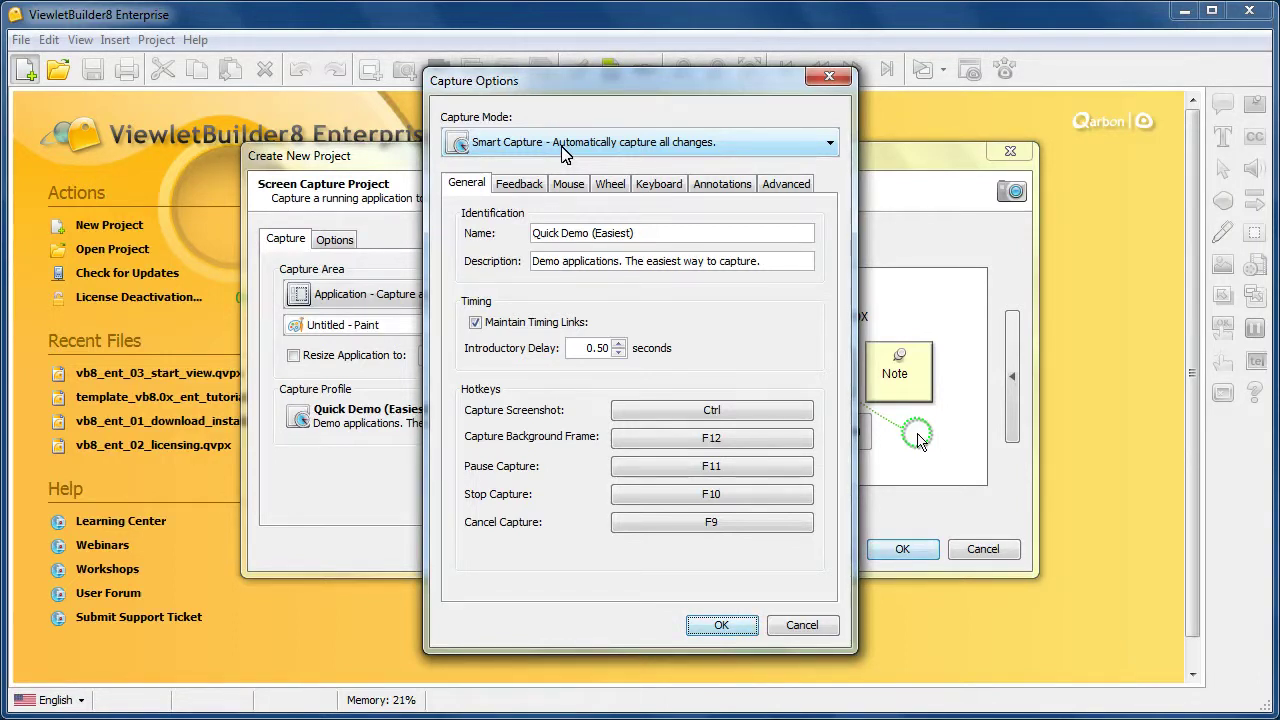
click(561, 146)
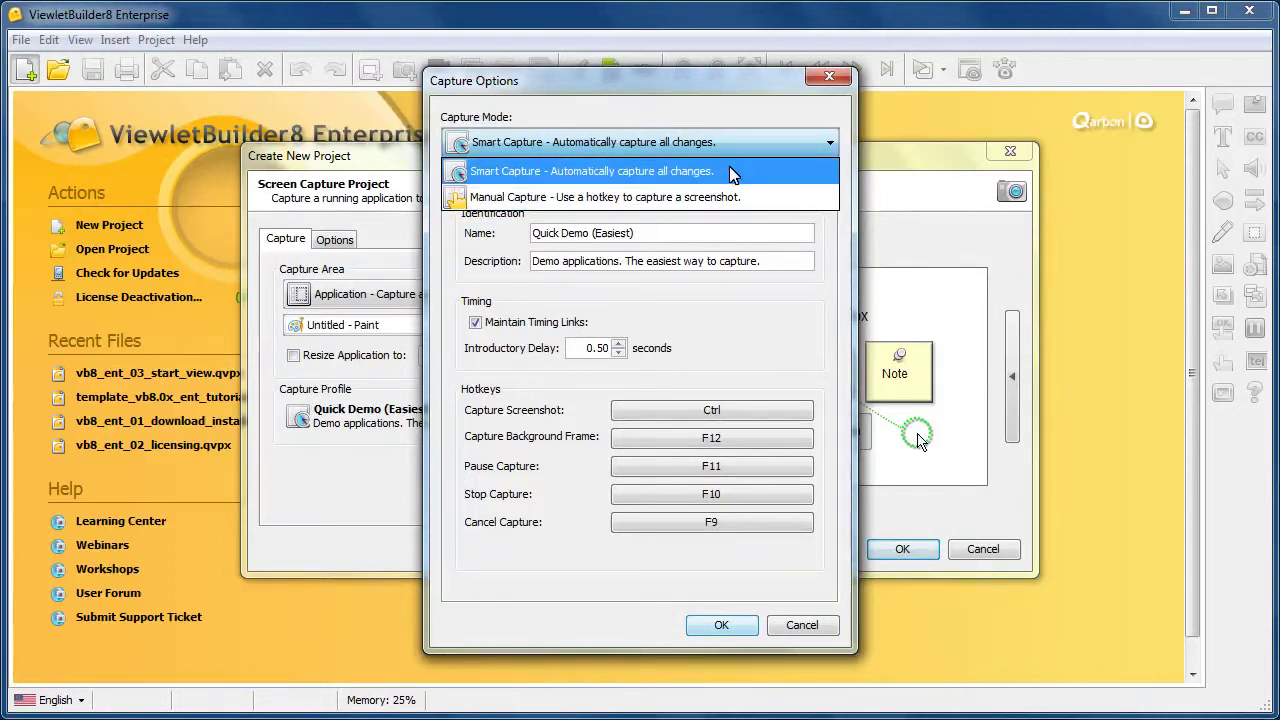
click(729, 171)
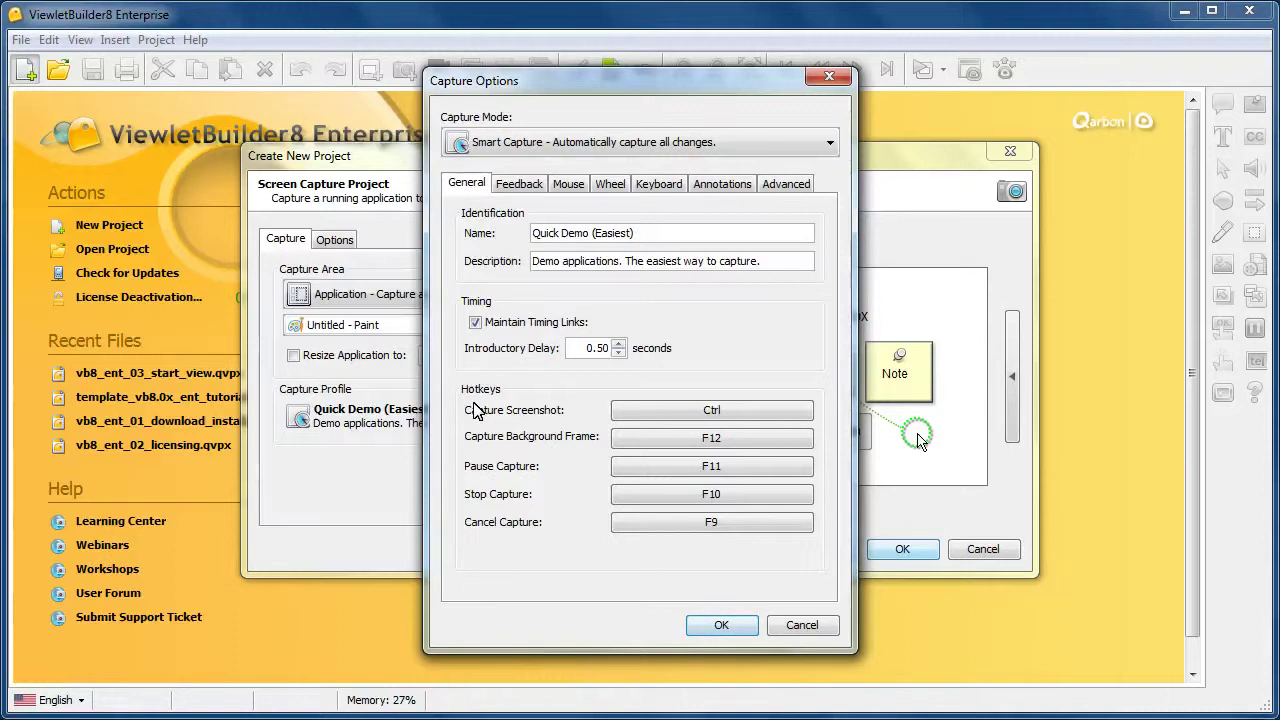
click(748, 412)
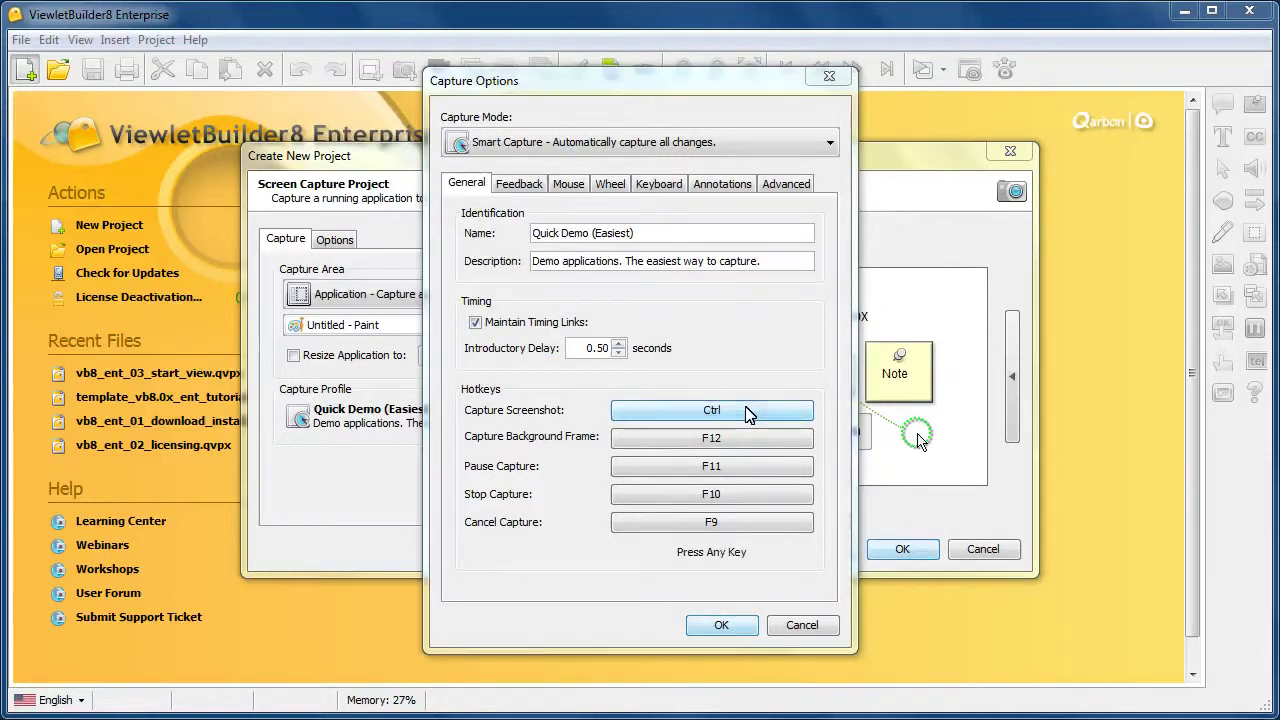
key(grave)
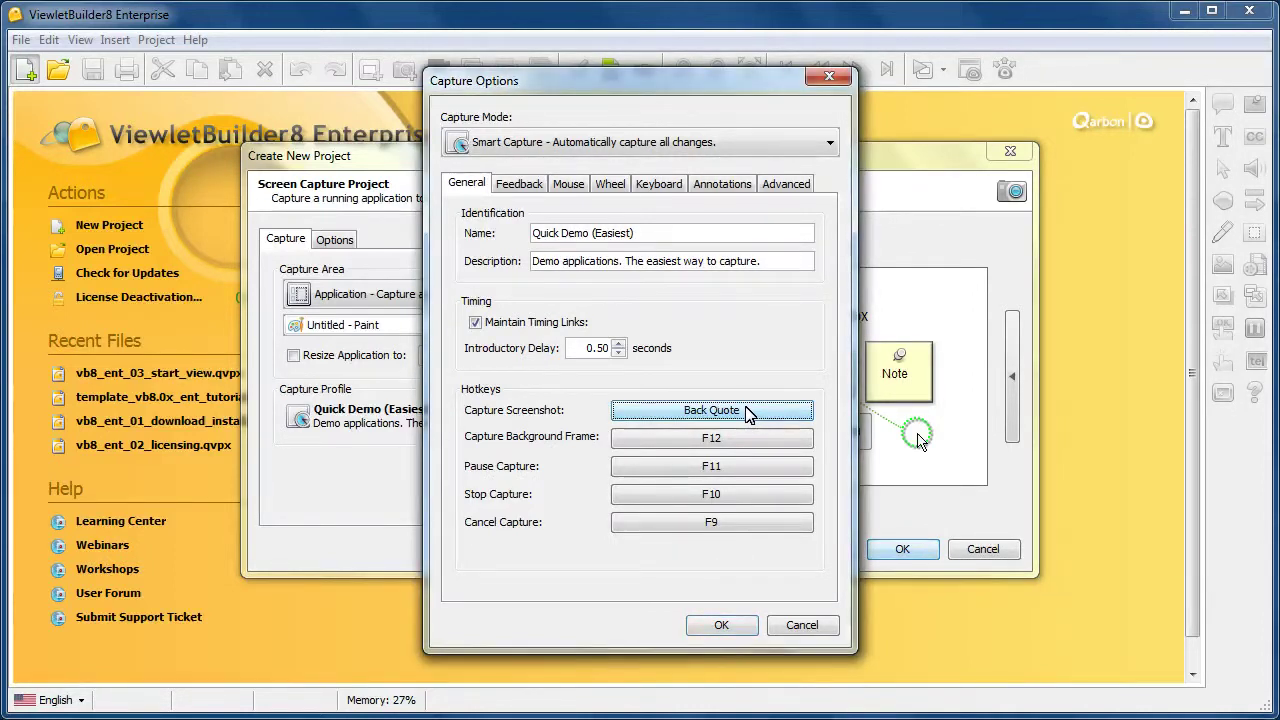
Review the profile's feedback, mouse, wheel and keyboard options, and override the Click Here annotation text with "Click here.".
click(519, 183)
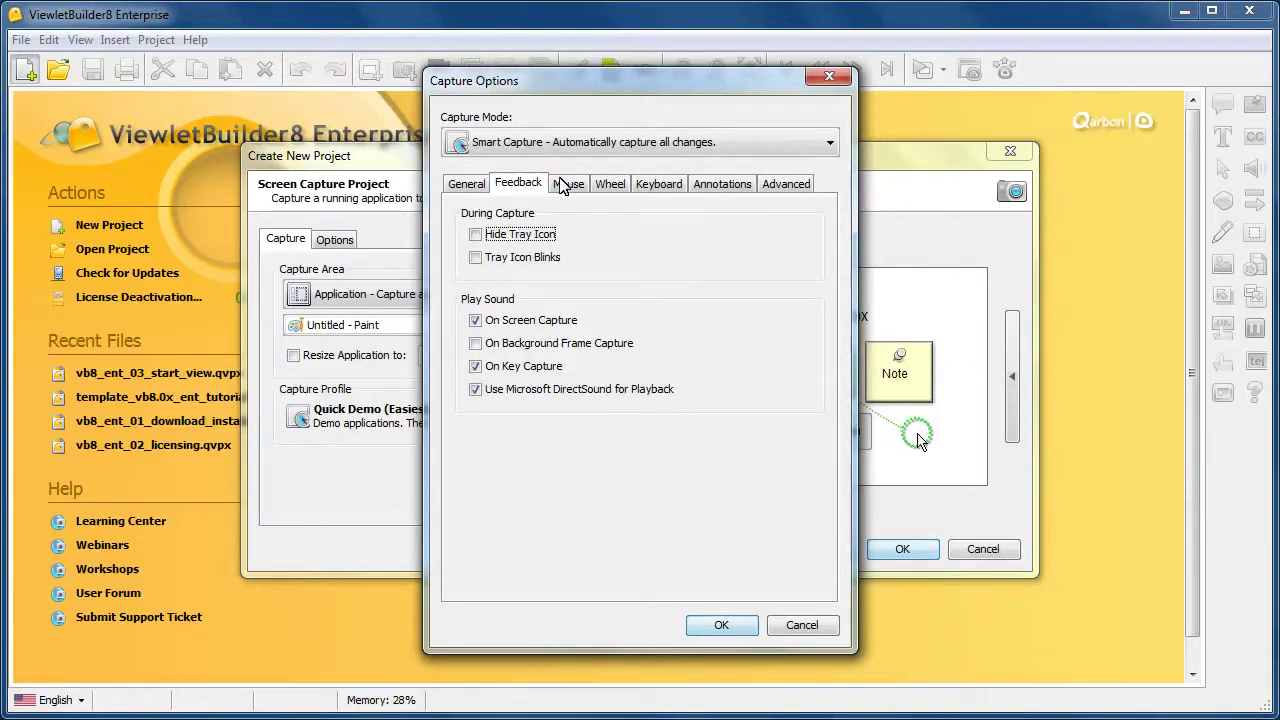
click(568, 185)
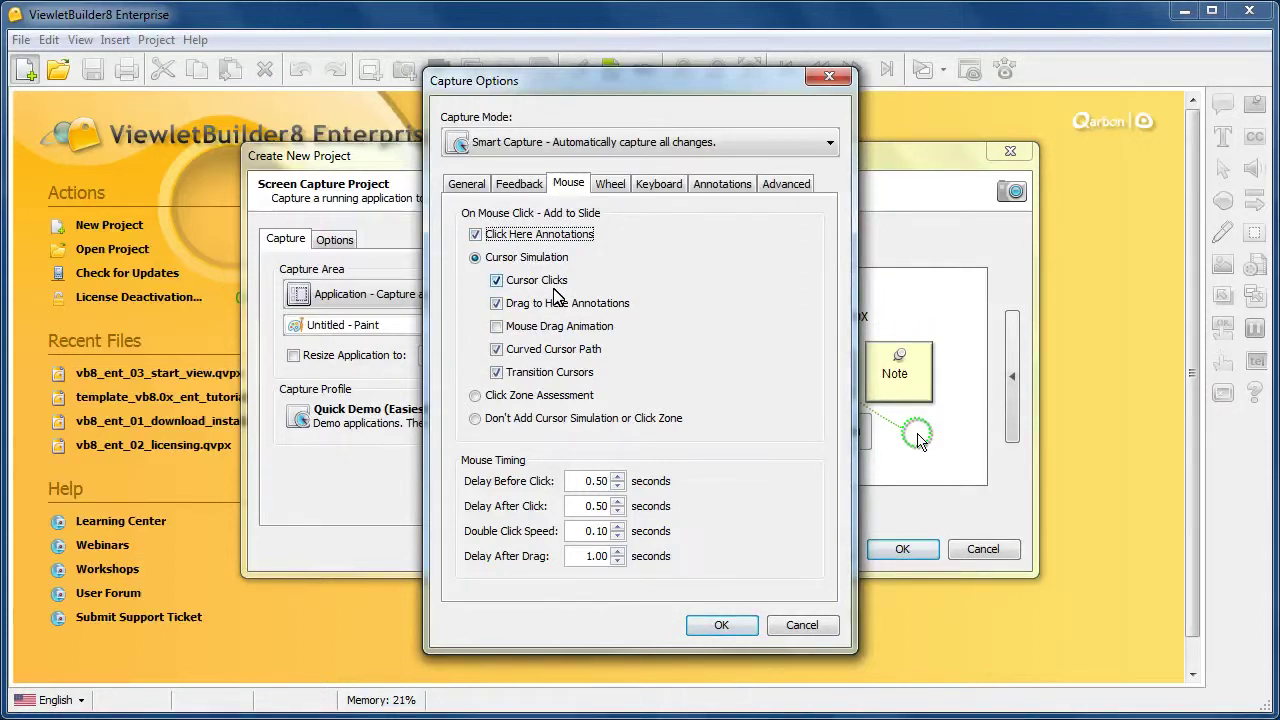
click(607, 190)
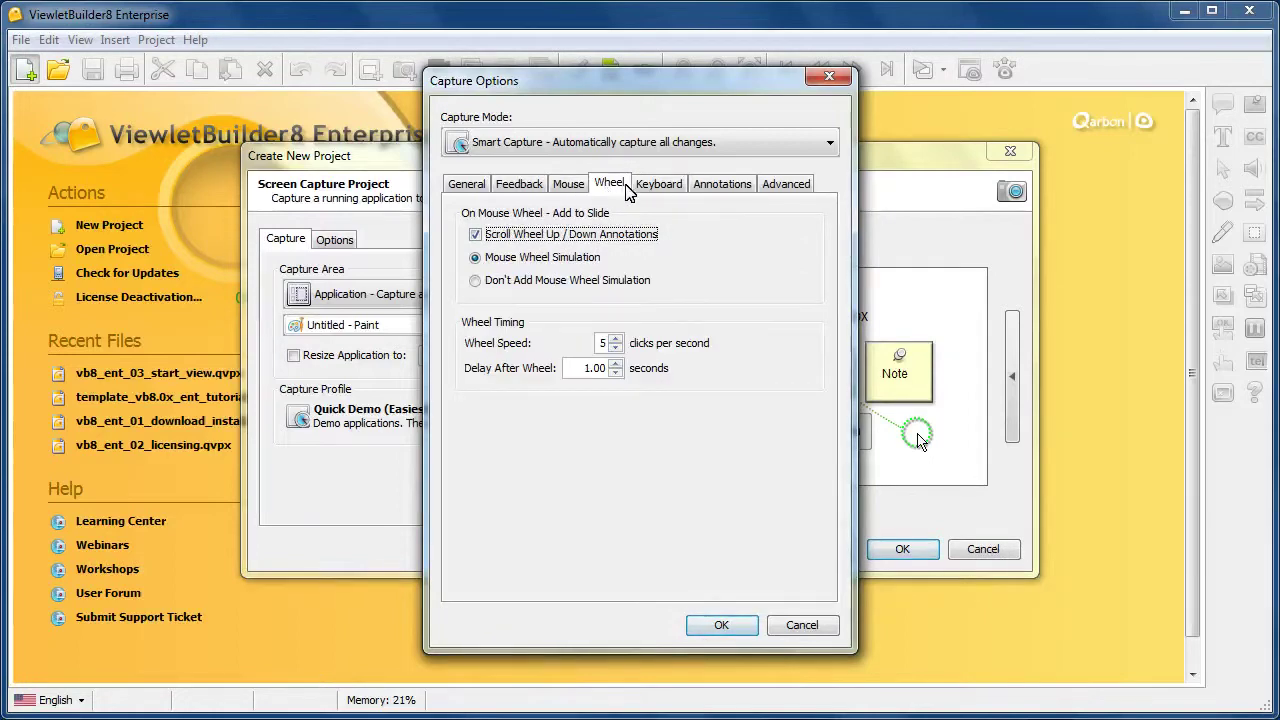
click(652, 188)
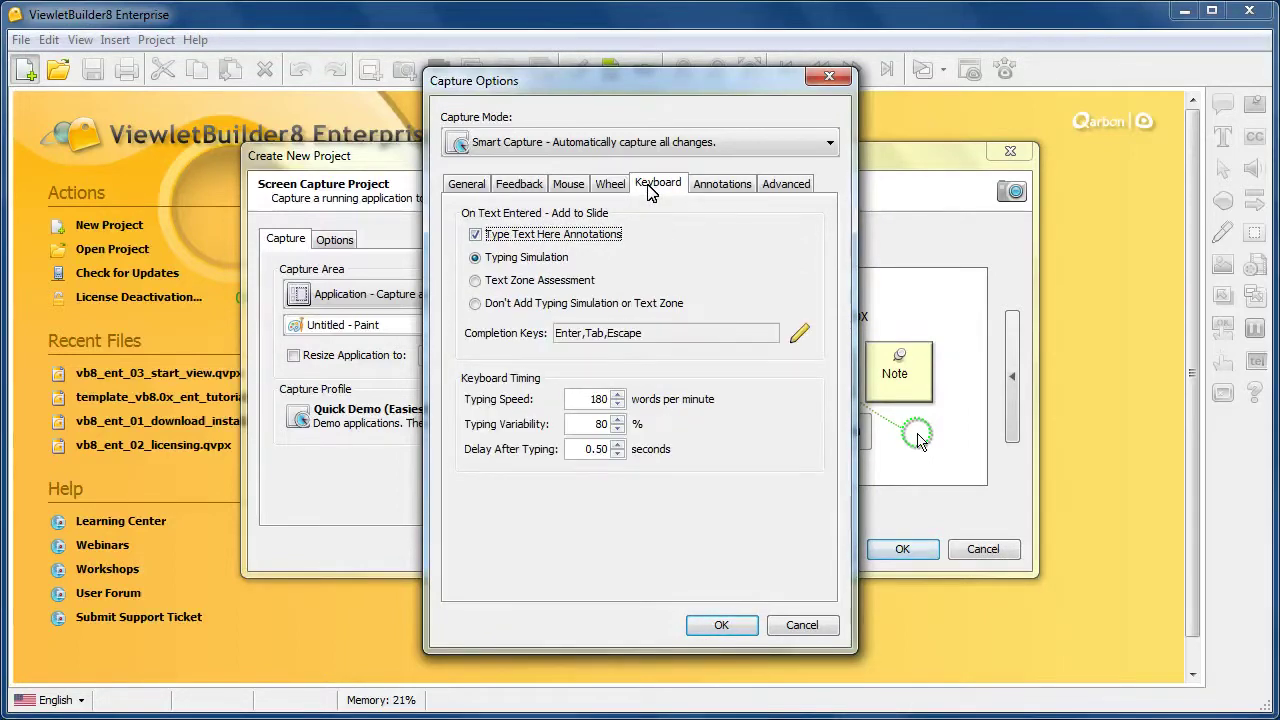
click(730, 188)
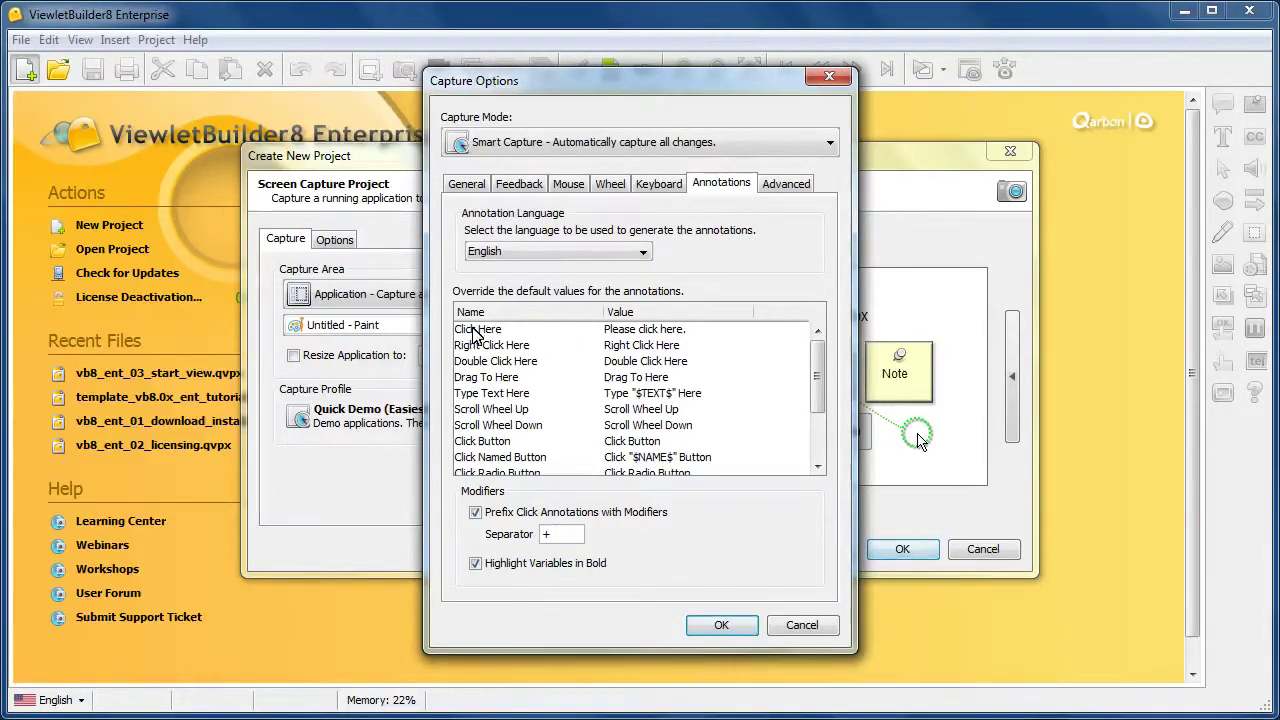
click(645, 330)
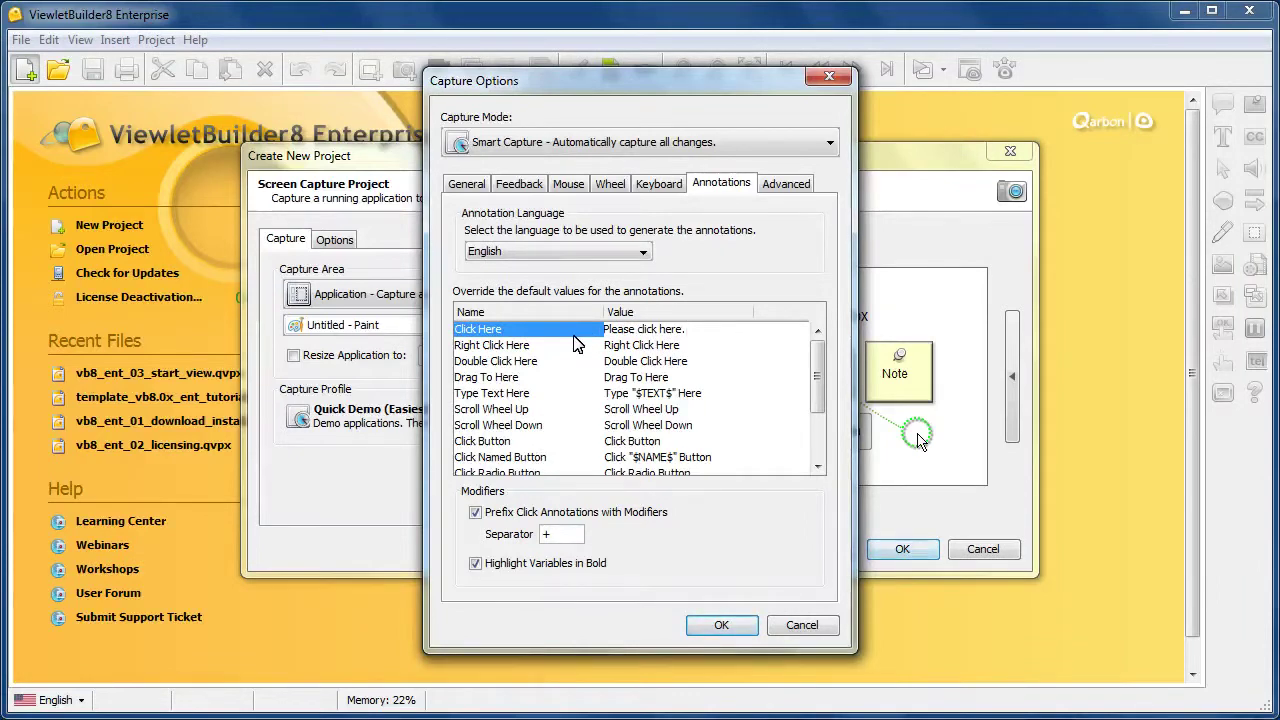
key(shift+Left)
key(shift+Left)
key(shift+Home)
text(Click here.)
click(680, 377)
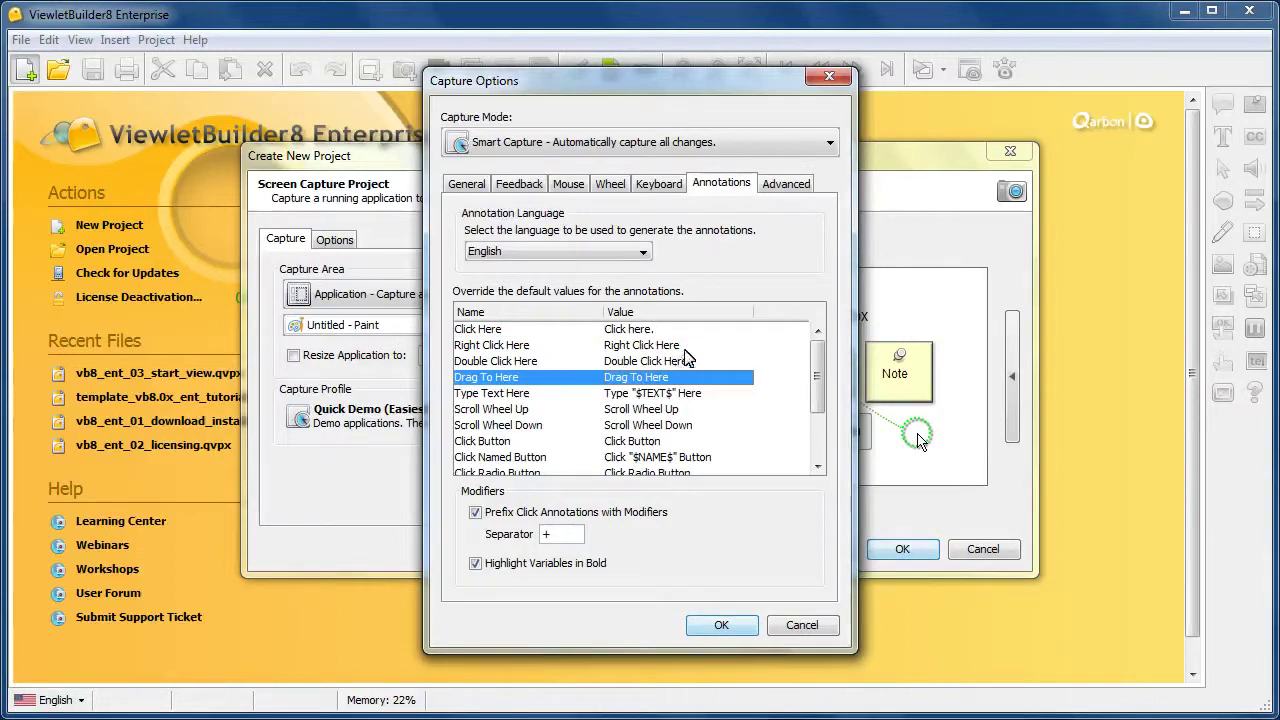
Adjust the capture frame rate up and down in the profile's advanced options.
click(790, 183)
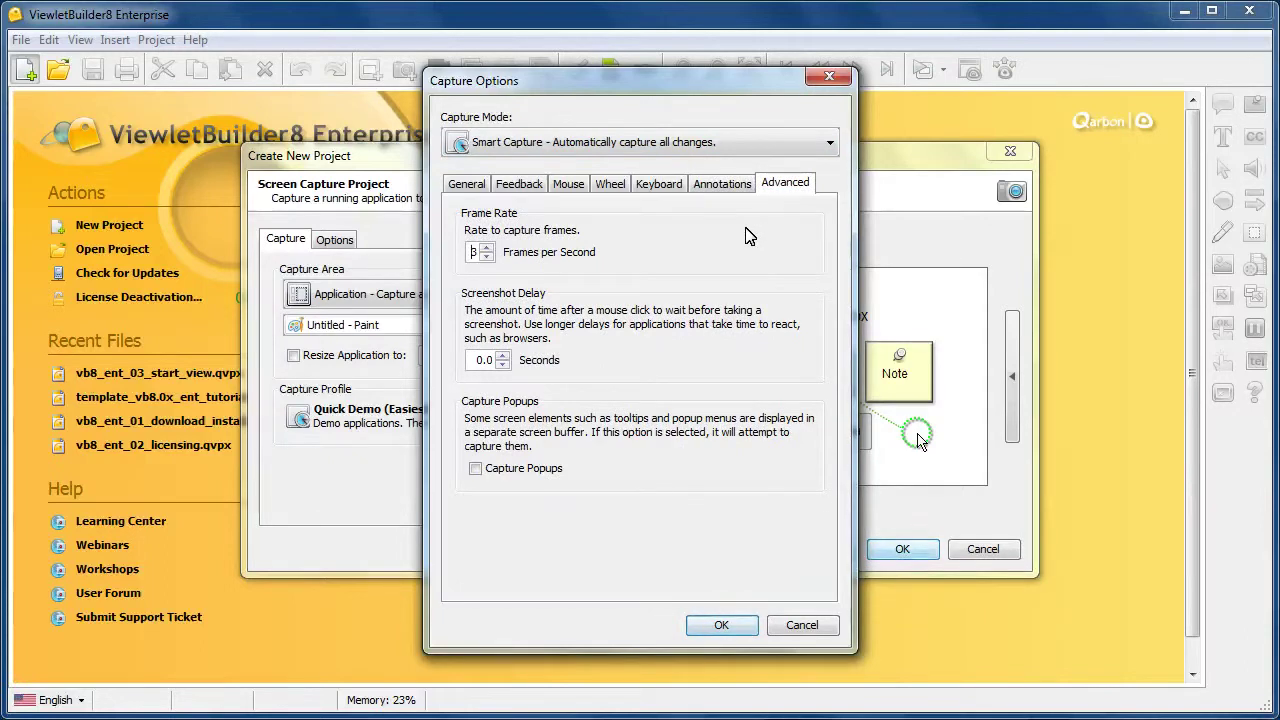
click(487, 248)
click(486, 257)
click(486, 257)
click(485, 257)
click(483, 257)
click(486, 248)
click(486, 248)
Recheck the general, feedback, mouse, wheel and keyboard options, accept the Quick Demo profile, and start the Paint capture session.
click(470, 185)
click(519, 184)
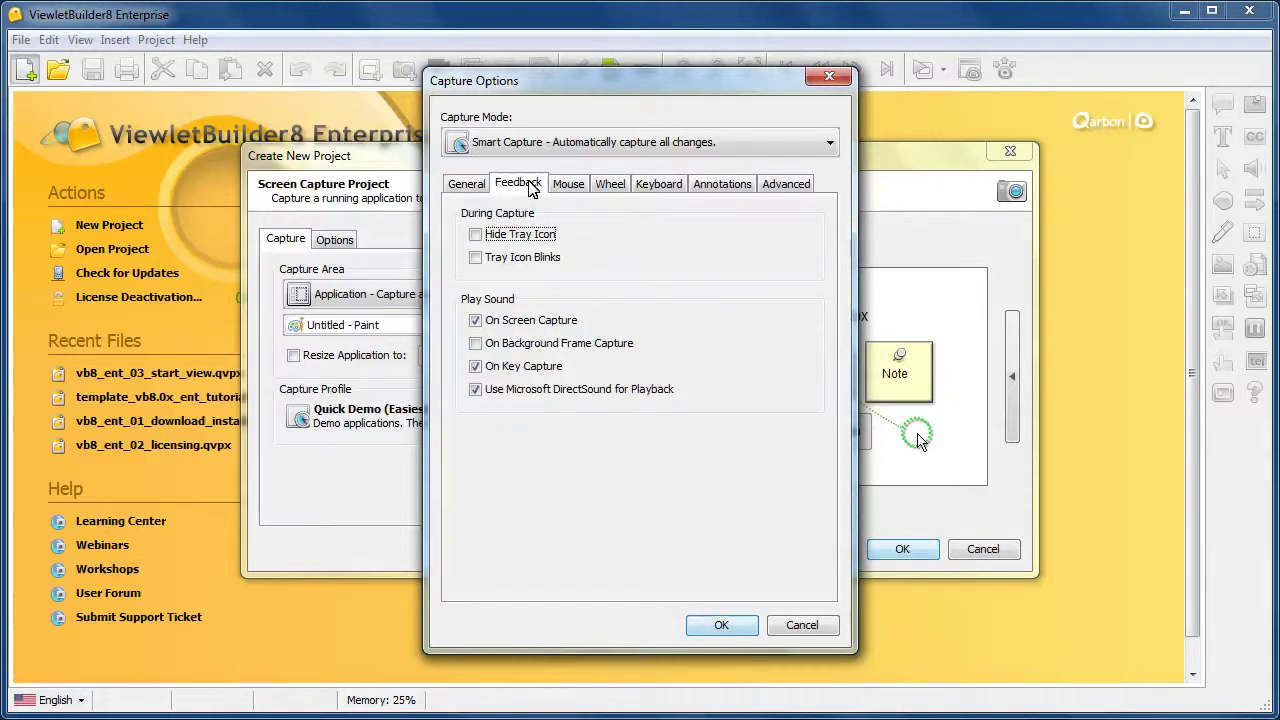
click(568, 184)
click(610, 184)
click(658, 183)
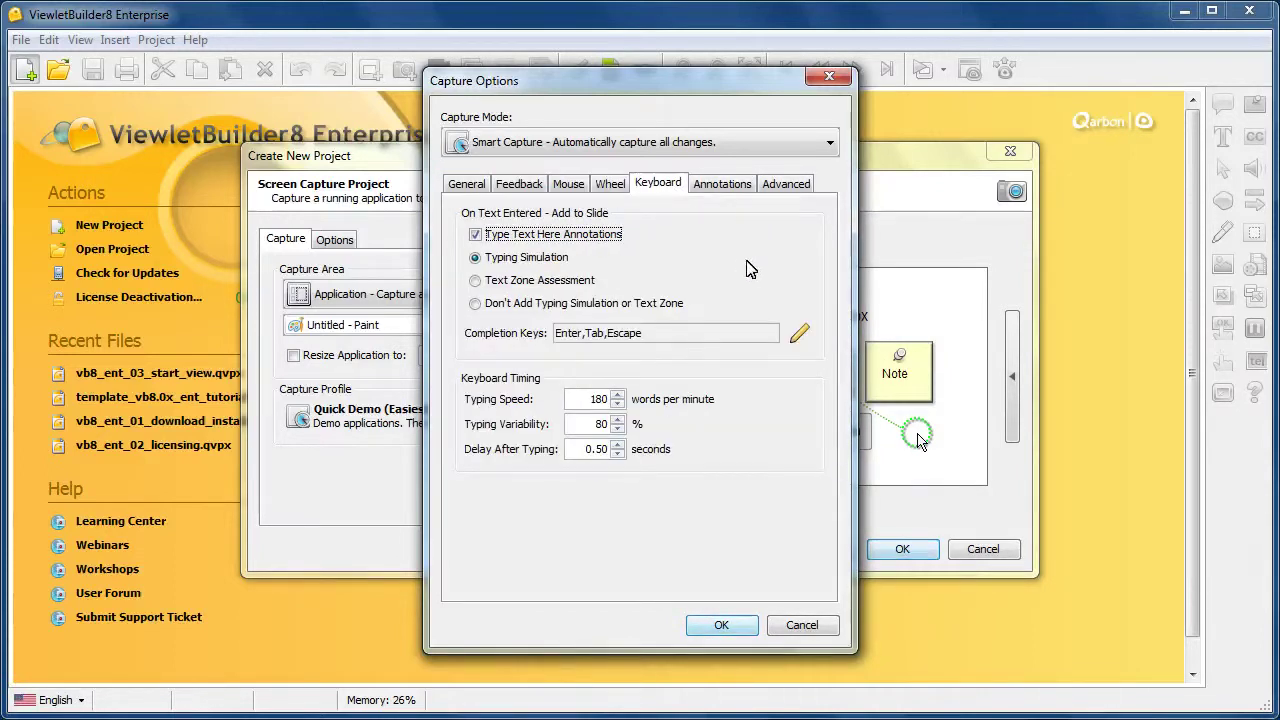
click(722, 625)
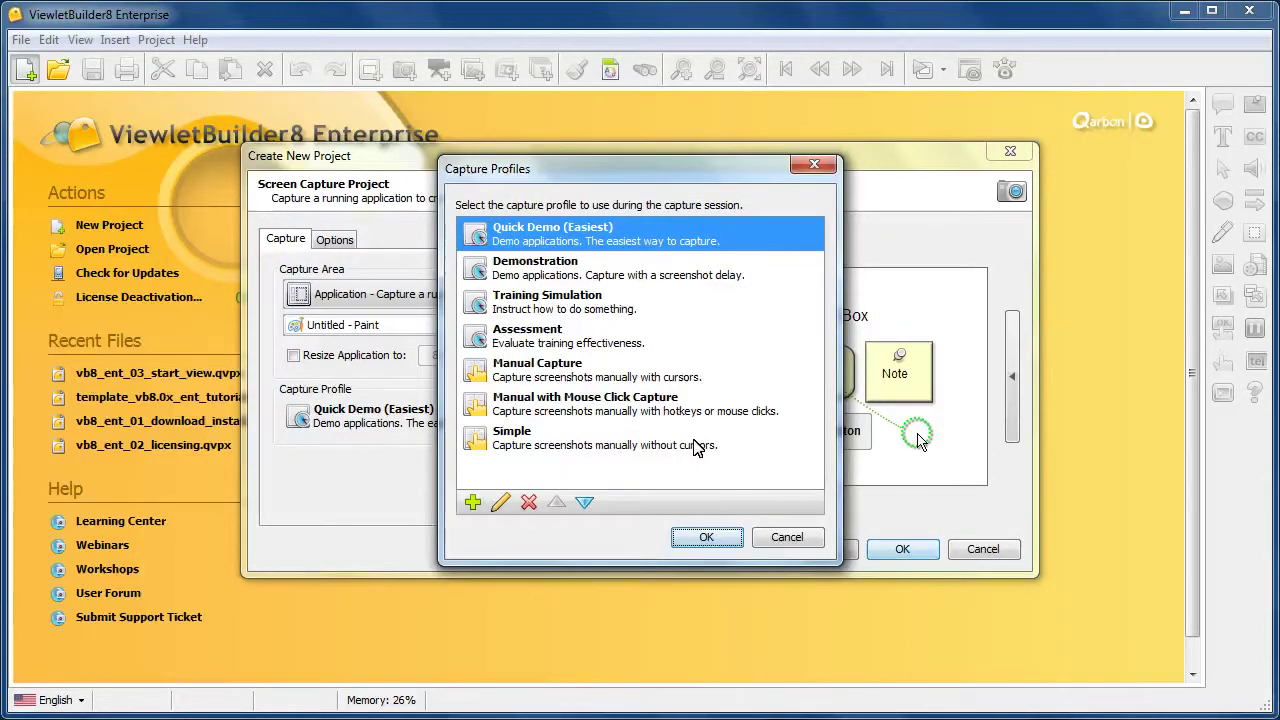
click(720, 540)
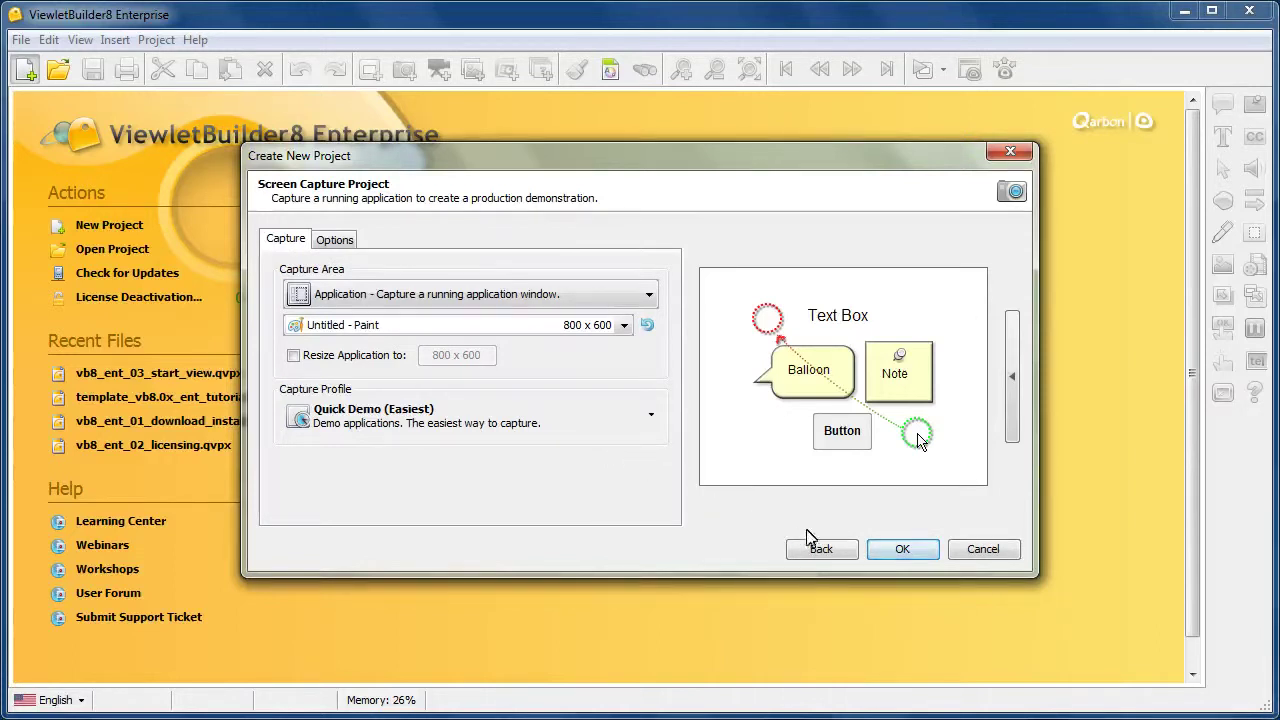
click(913, 552)
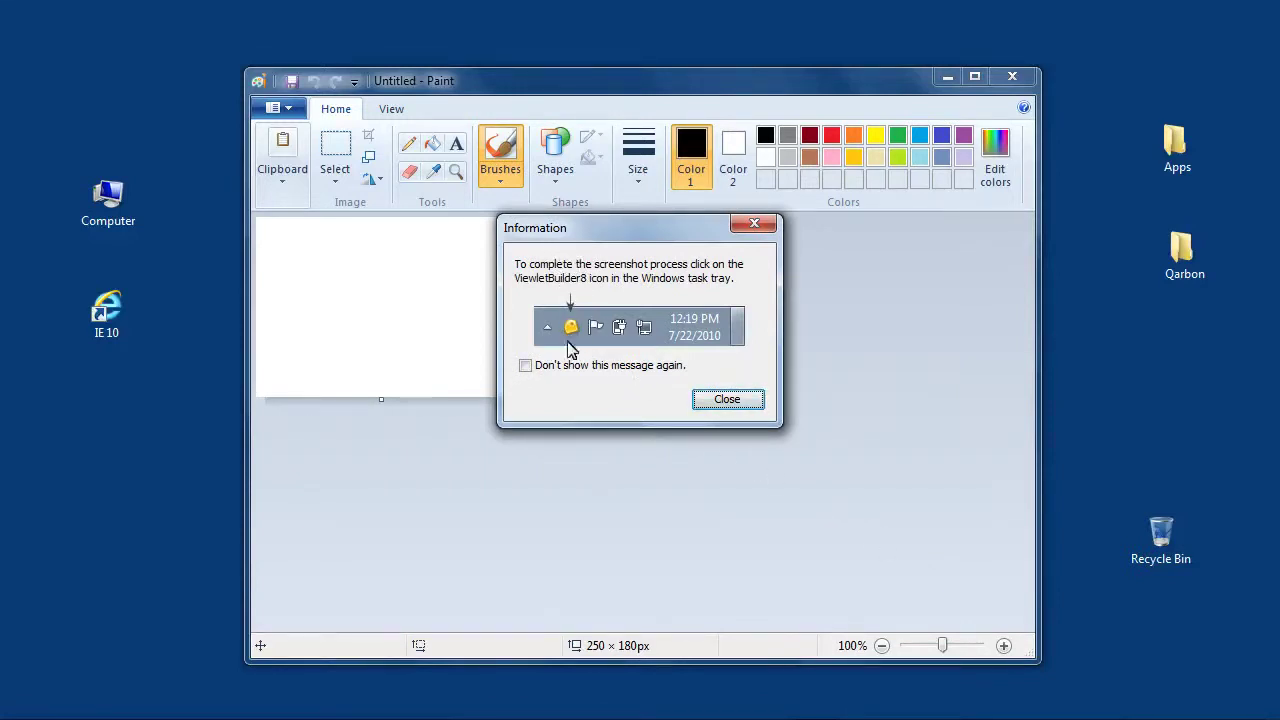
Close the information message about completing the screenshot process so capturing can begin.
click(527, 369)
click(525, 368)
click(736, 405)
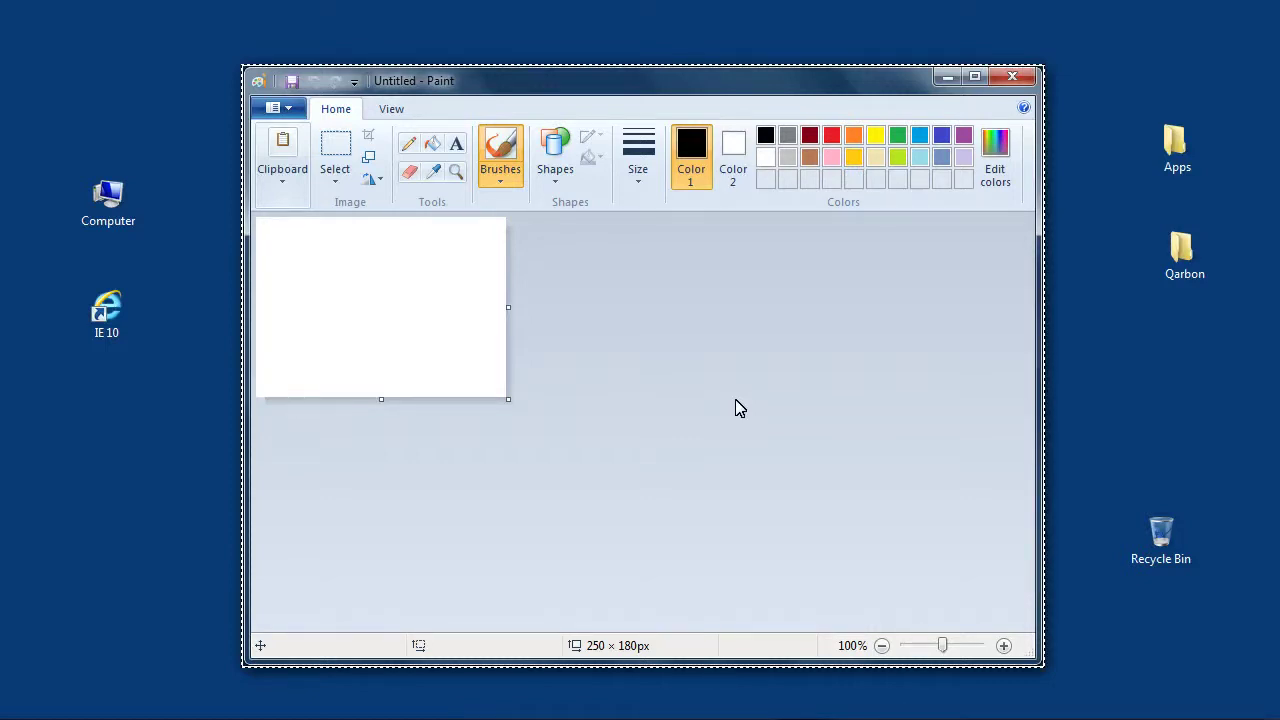
Open the qarbon-flower picture from the Sample Pictures folder in Paint while the capture is running.
click(290, 113)
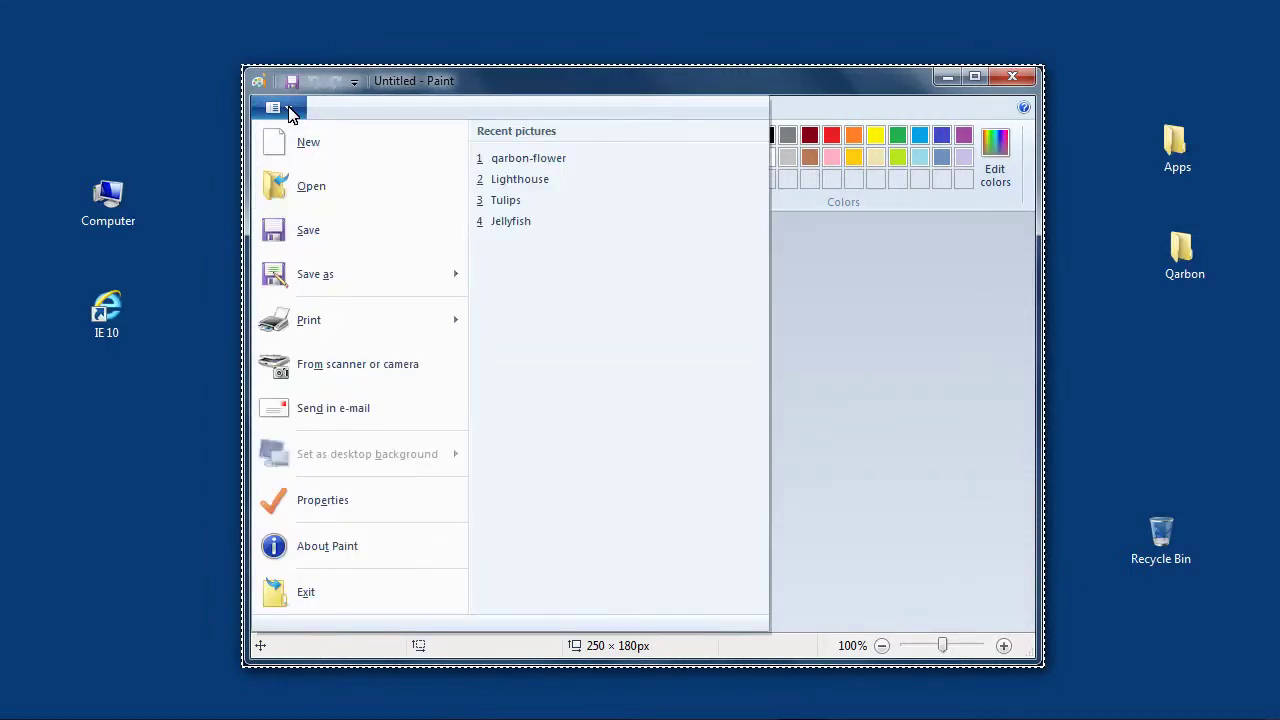
click(340, 190)
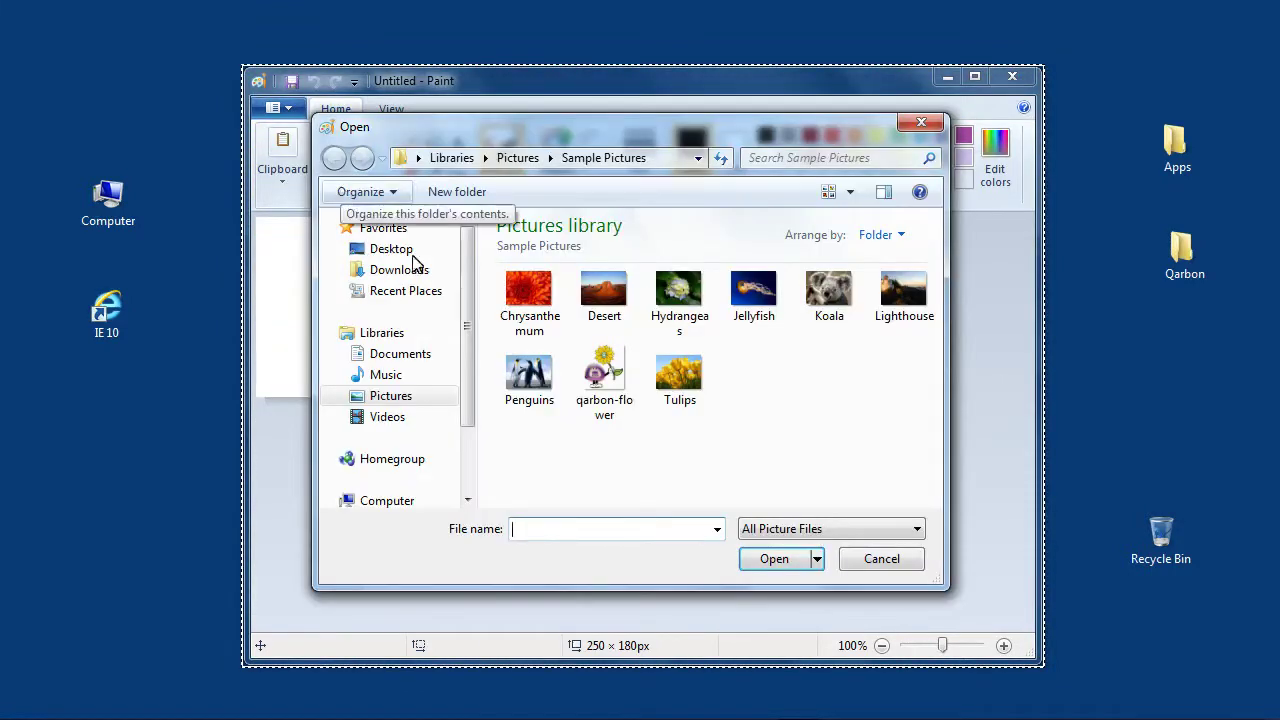
click(612, 378)
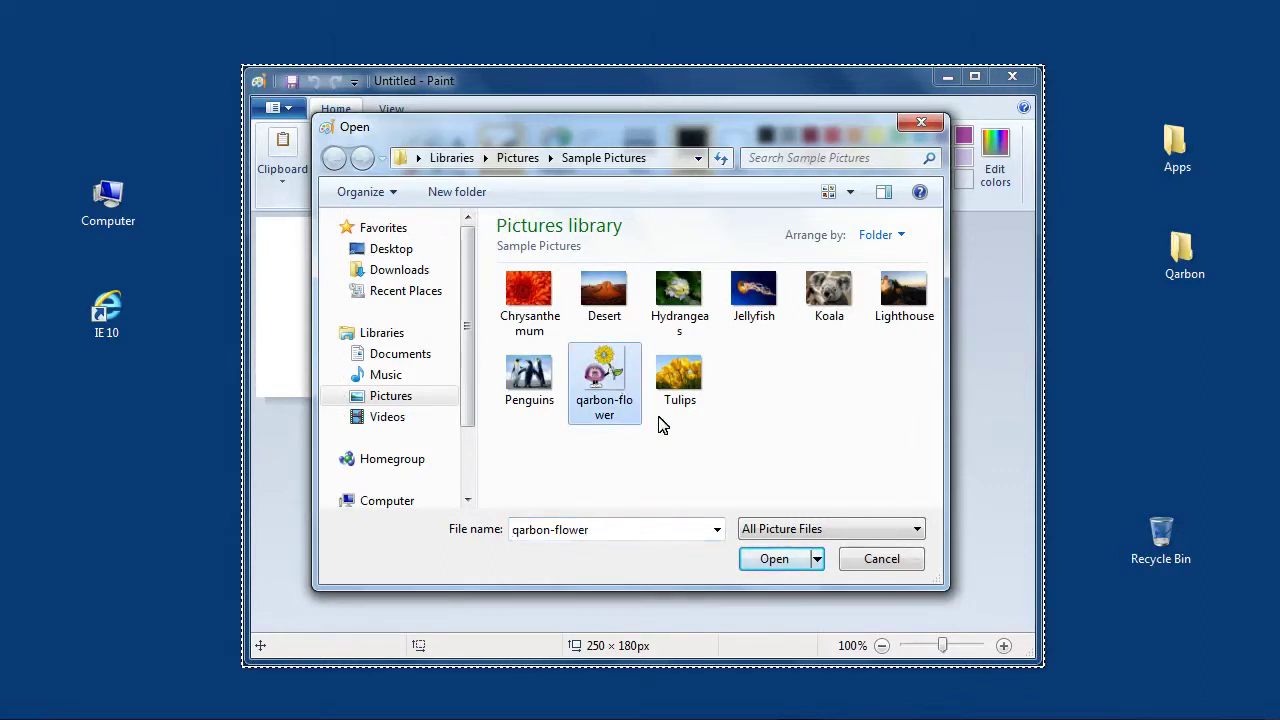
click(806, 562)
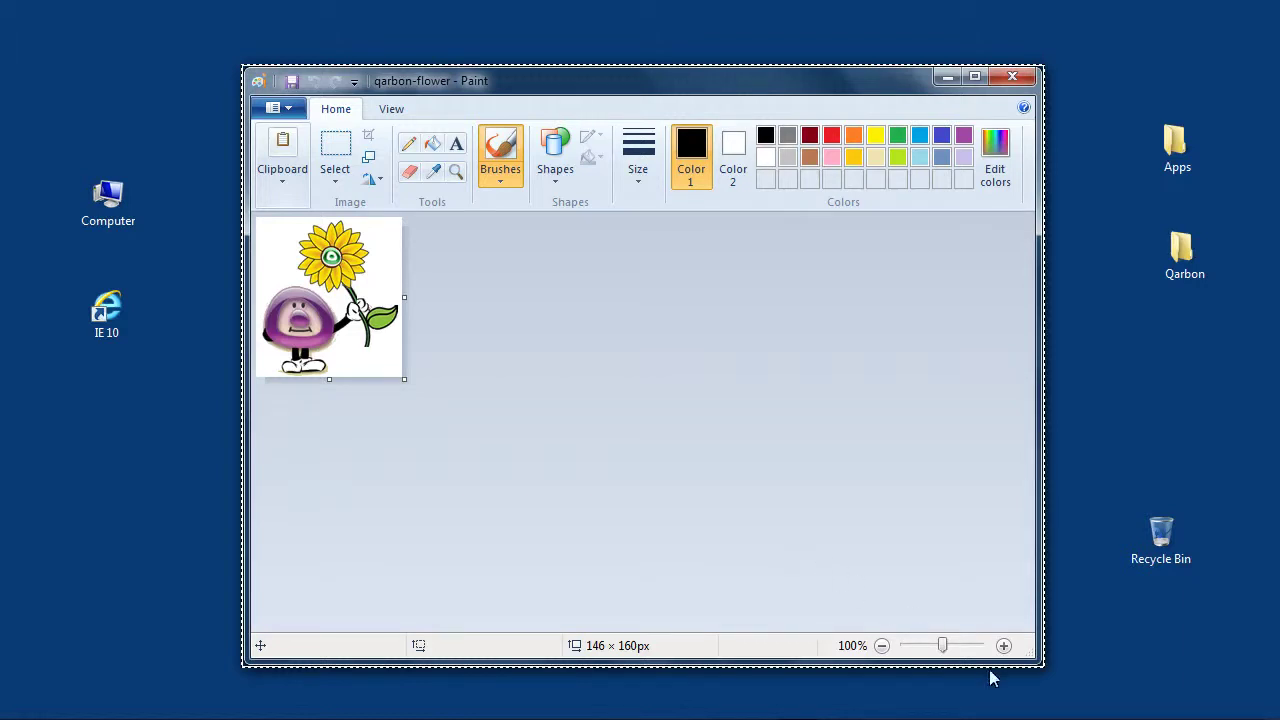
Bring up the ViewletBuilder8 capture status from the hidden task tray icons and stop the capture.
mouse_move(1046, 714)
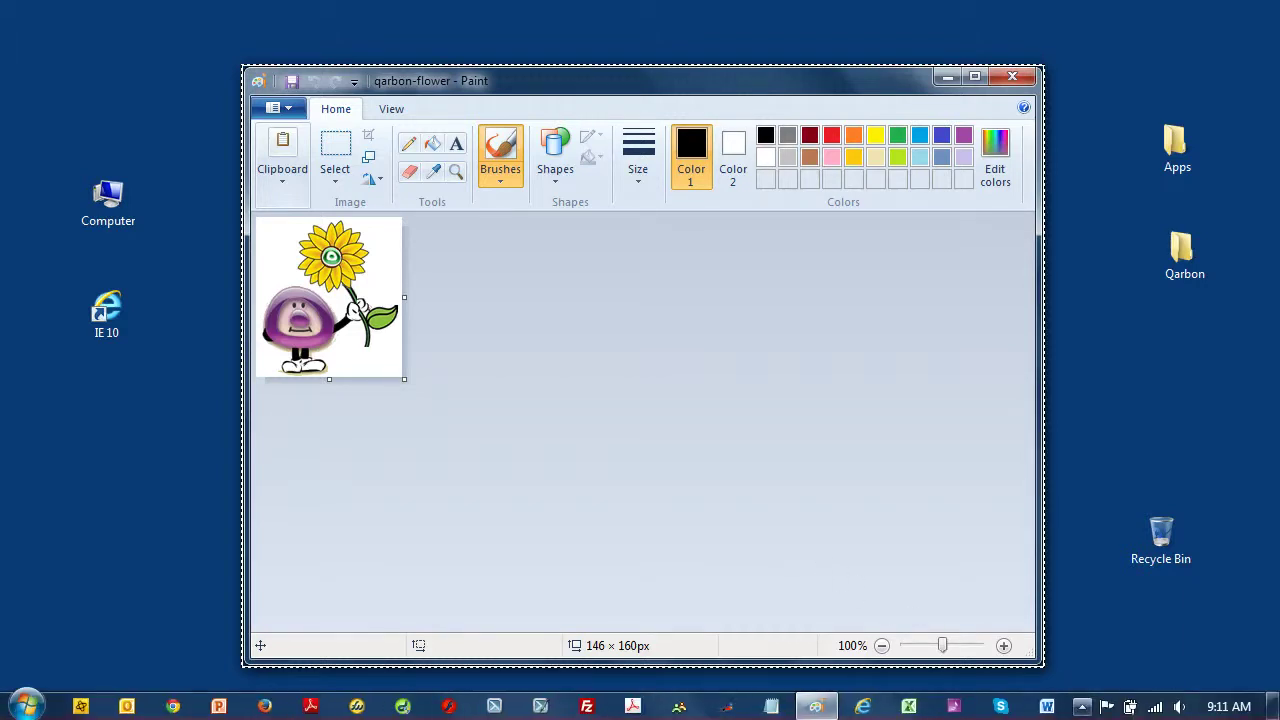
click(1083, 708)
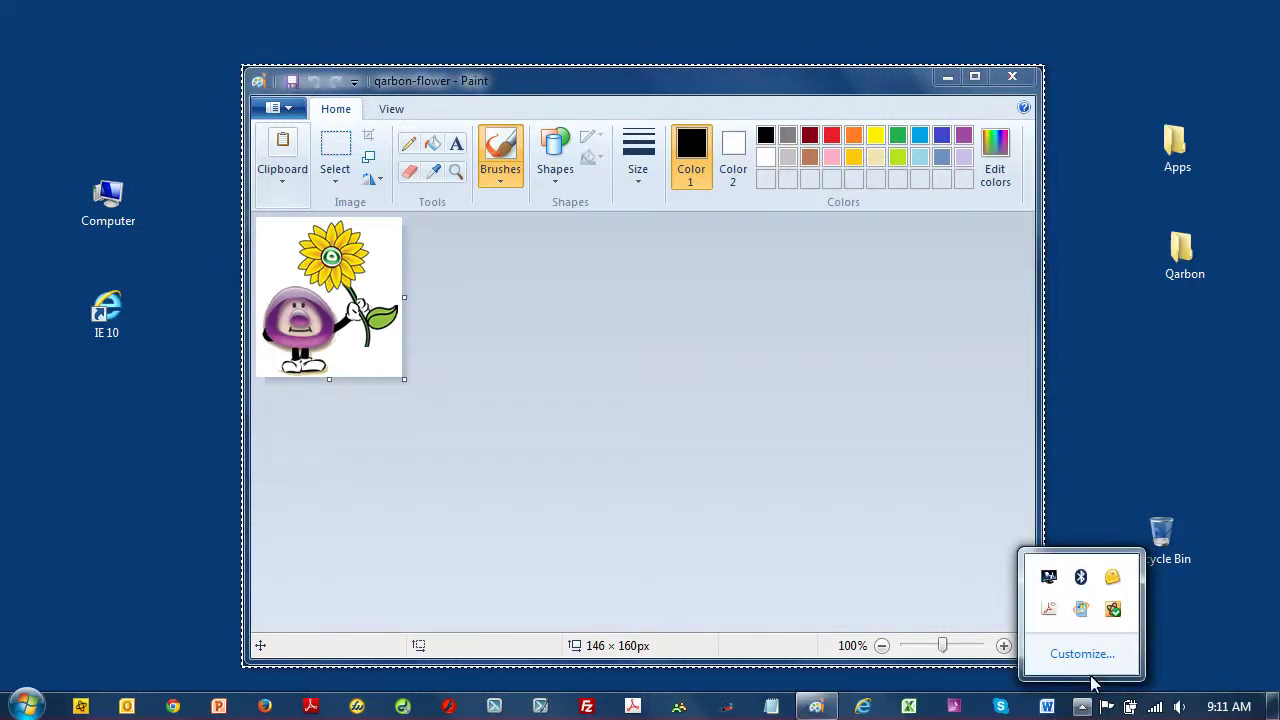
click(1114, 580)
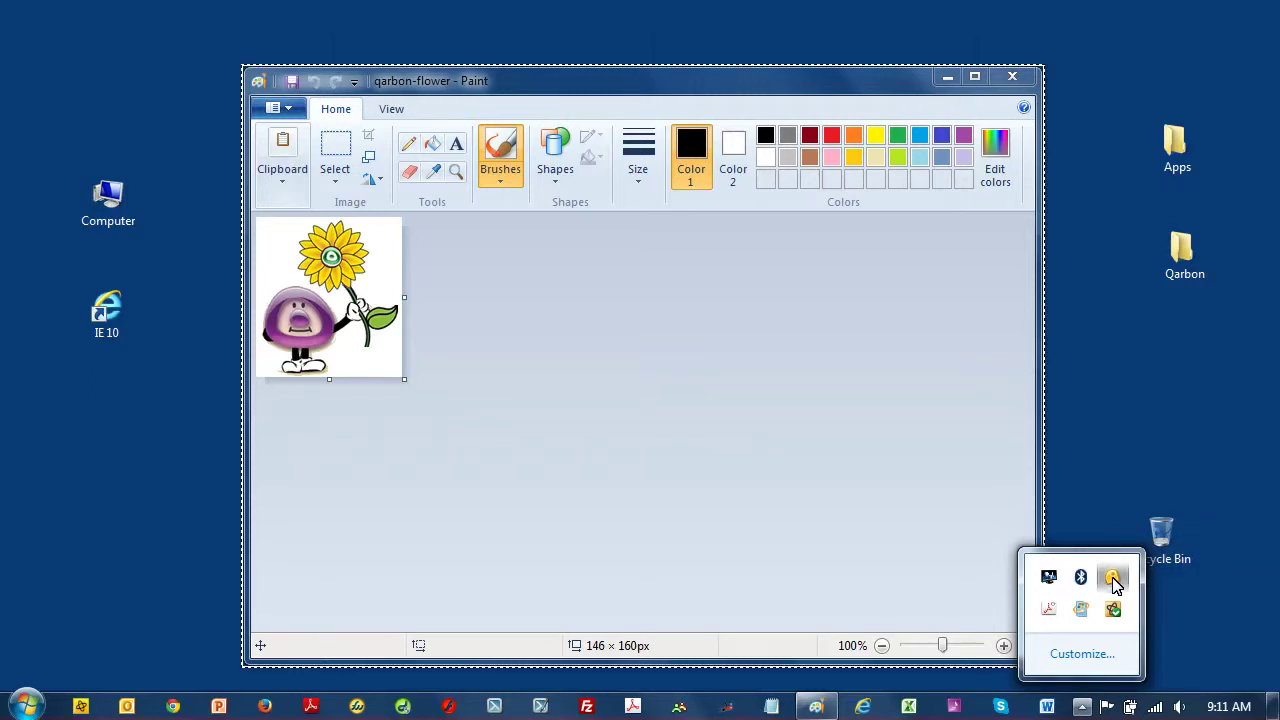
click(1137, 688)
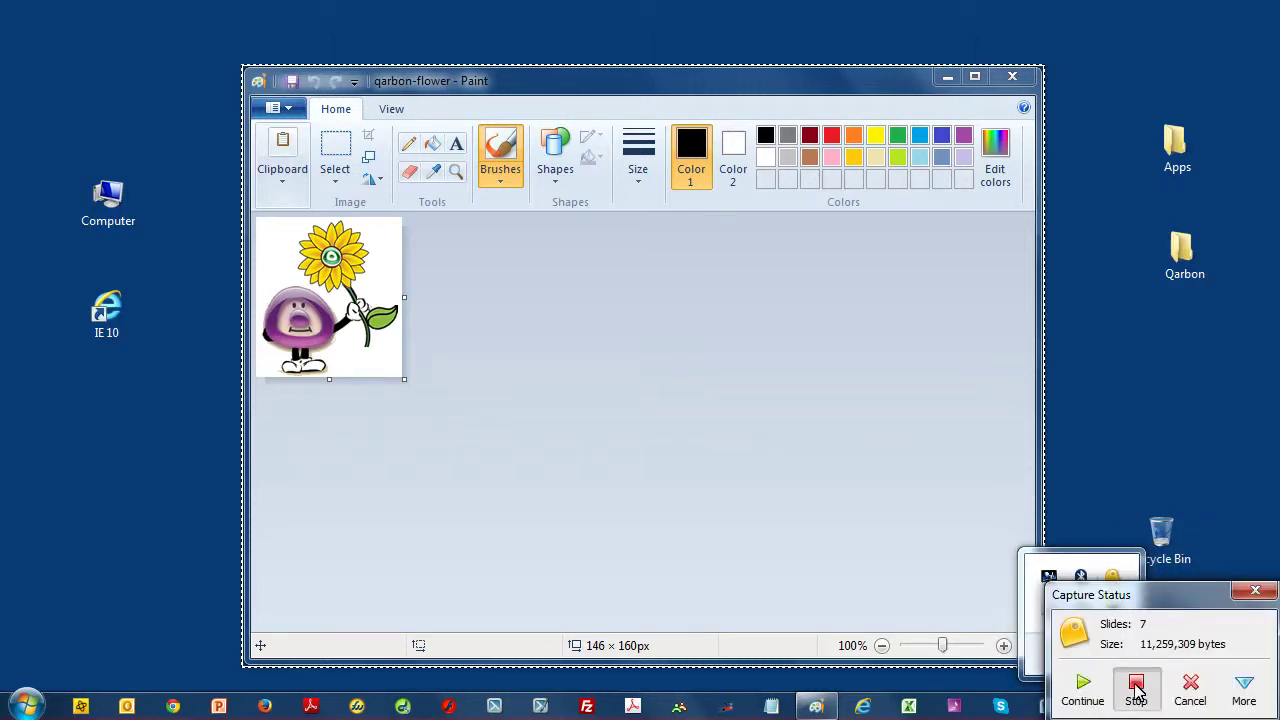